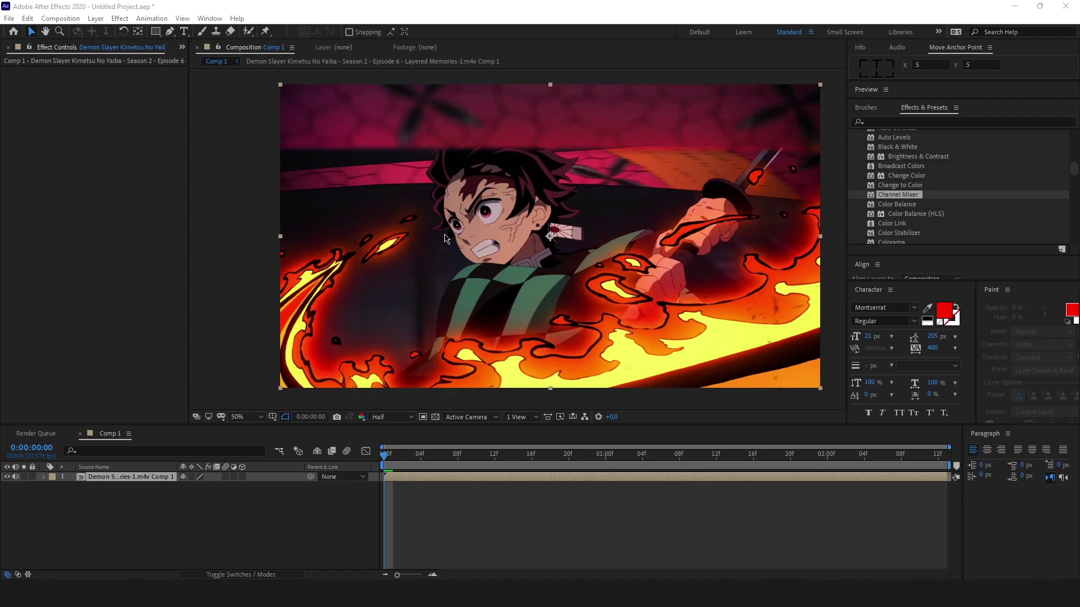
# Rename the clip layer in Comp 1 to 'edit'.
pyautogui.rightClick(128, 480)
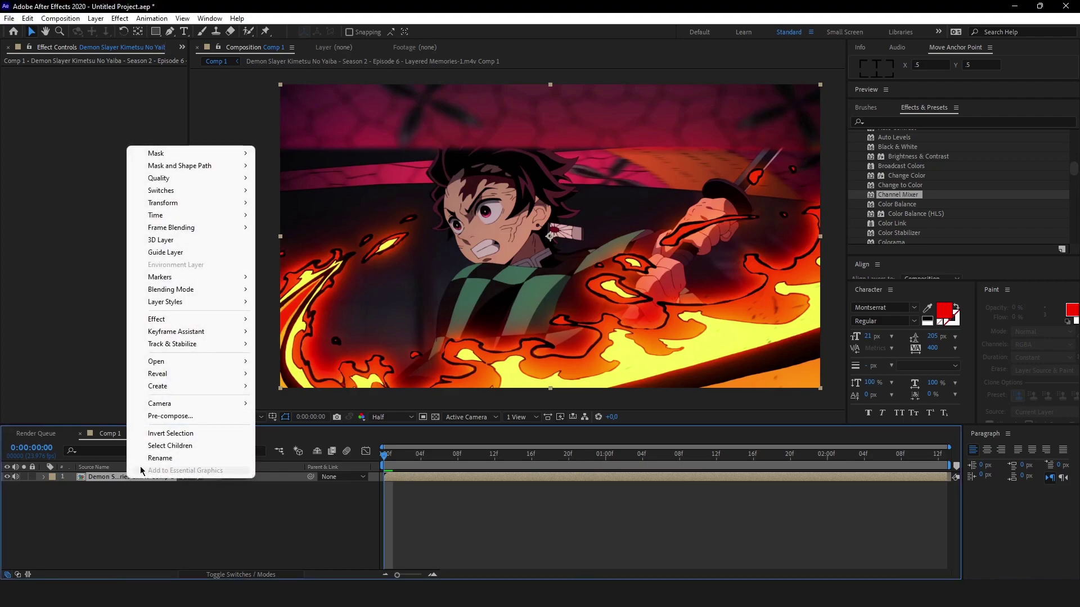
pyautogui.click(152, 459)
pyautogui.write('e')
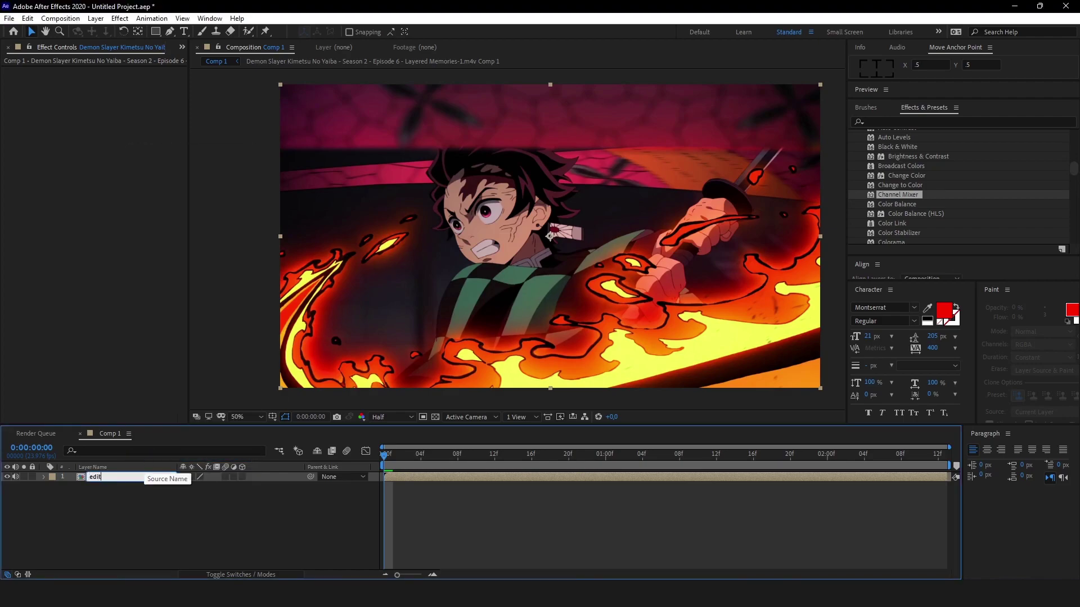
pyautogui.write('dit')
pyautogui.press('Return')
# Reselect the edit layer in the timeline.
pyautogui.click(123, 503)
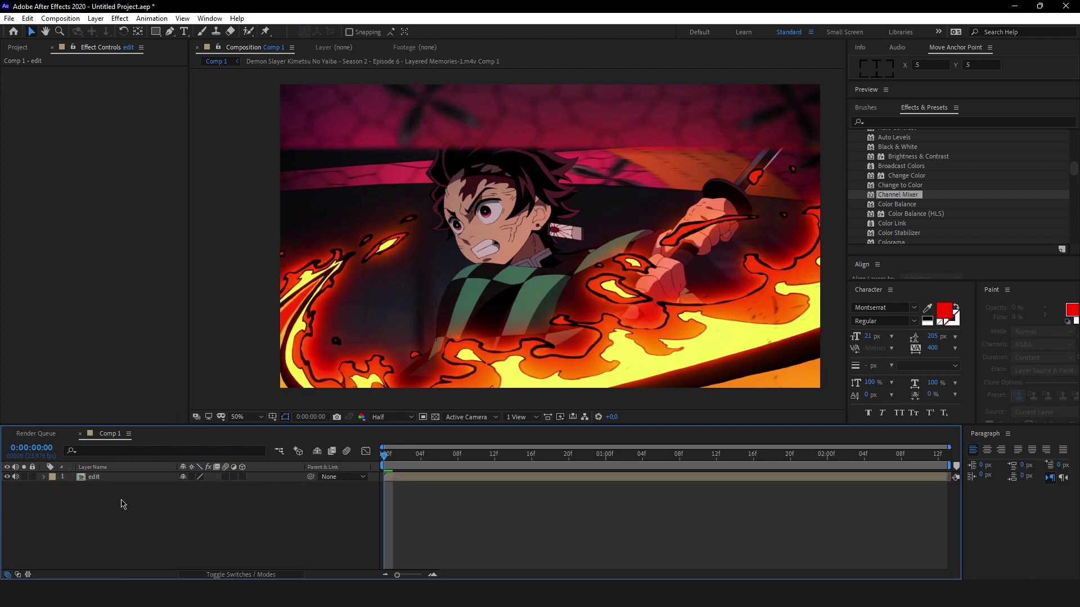
pyautogui.click(453, 478)
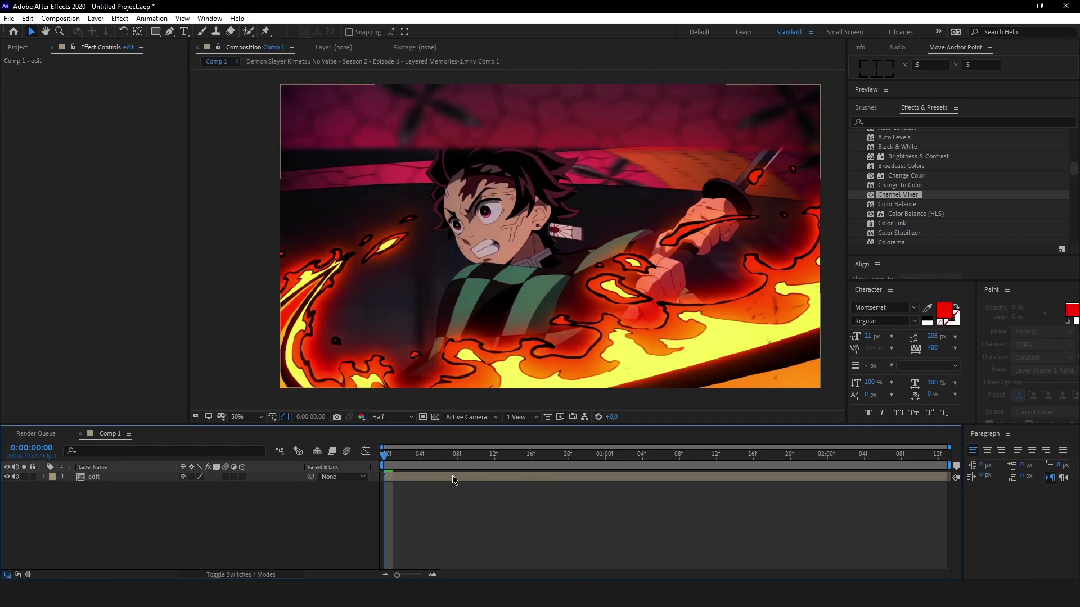
pyautogui.click(449, 514)
pyautogui.click(437, 481)
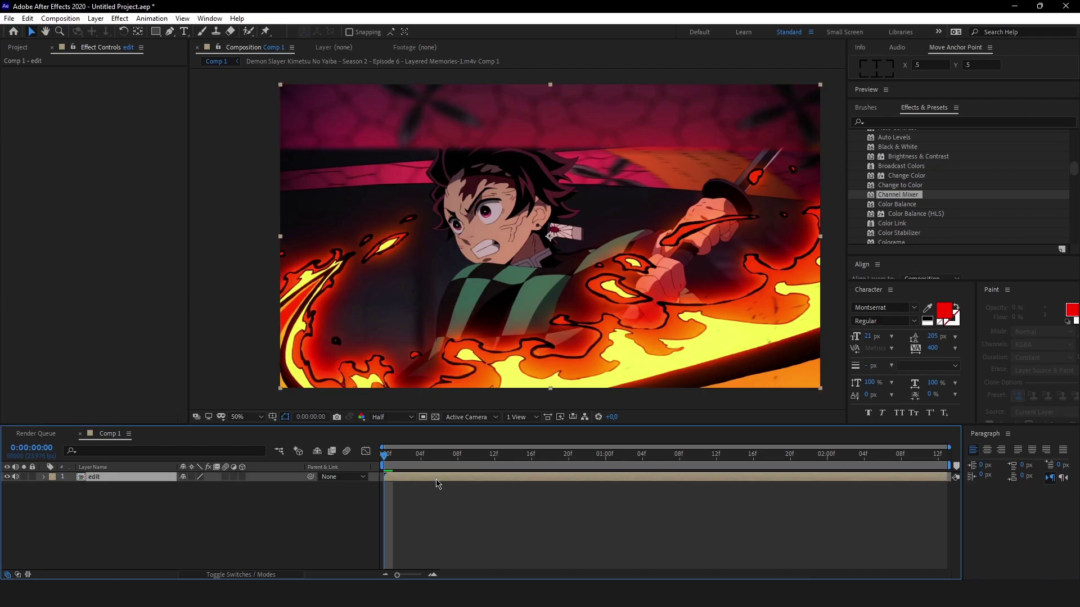
# Add a new adjustment layer above edit and apply Lumetri Color to it.
pyautogui.hotkey('ctrl', 'alt', 'y')
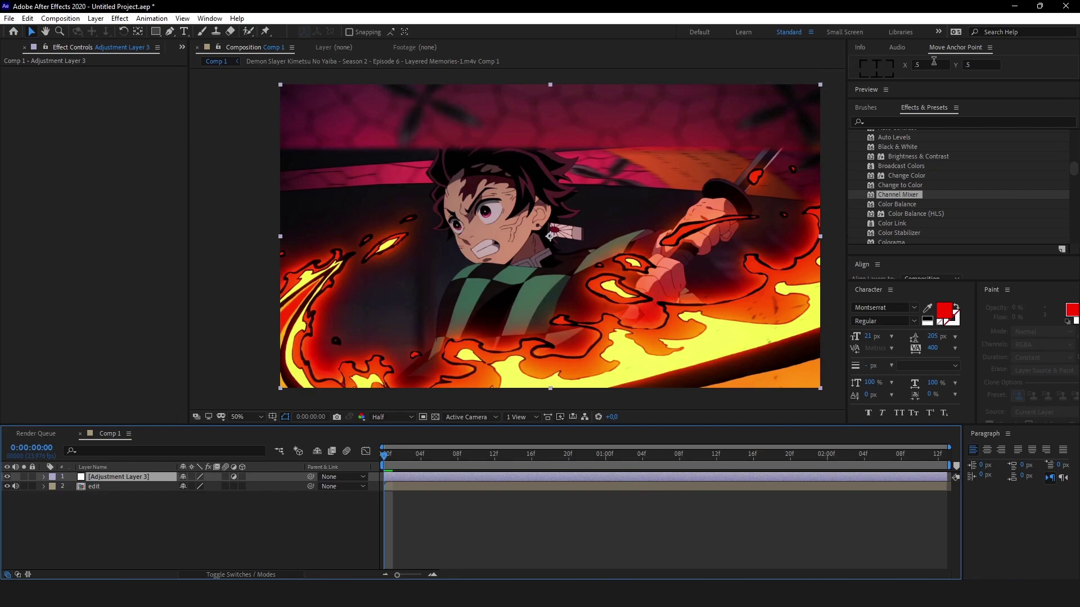
pyautogui.click(883, 120)
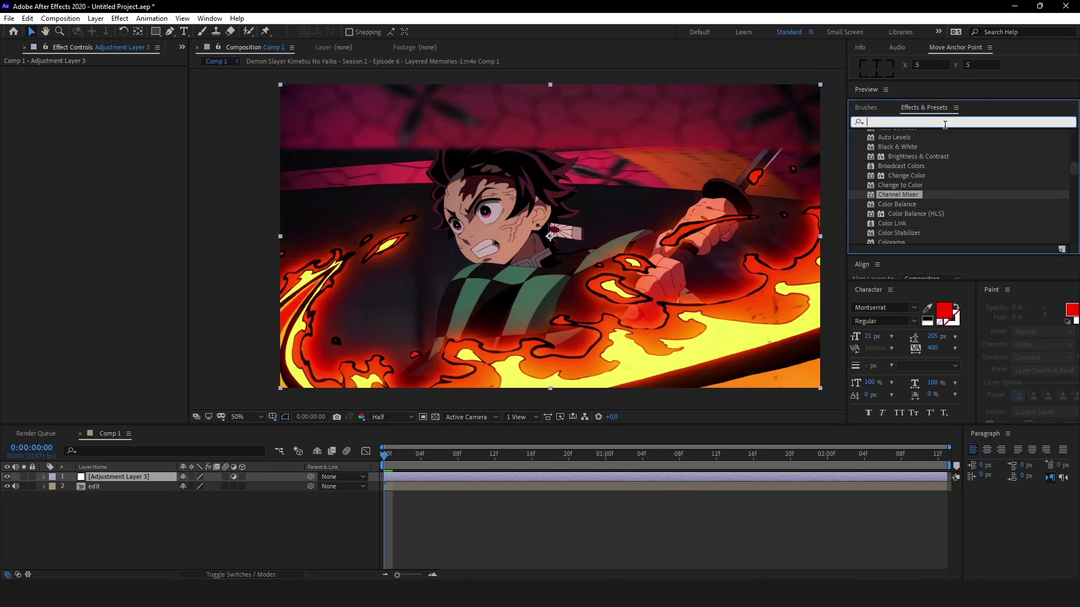
pyautogui.write('lumetr')
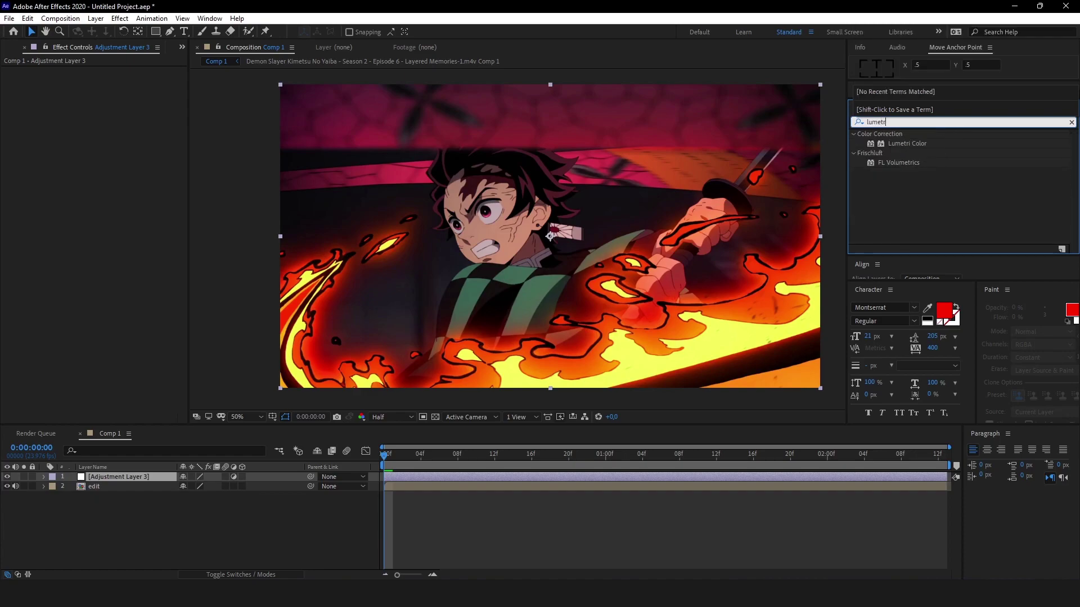
pyautogui.doubleClick(898, 143)
# Apply Curves and Leave Color to the adjustment layer.
pyautogui.click(900, 122)
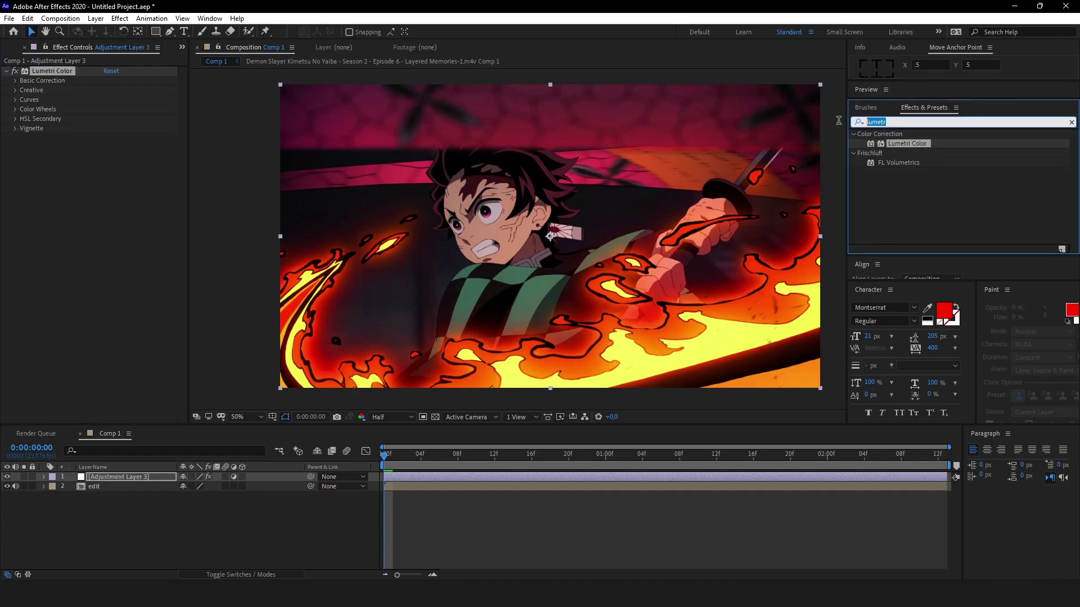
pyautogui.write('curves')
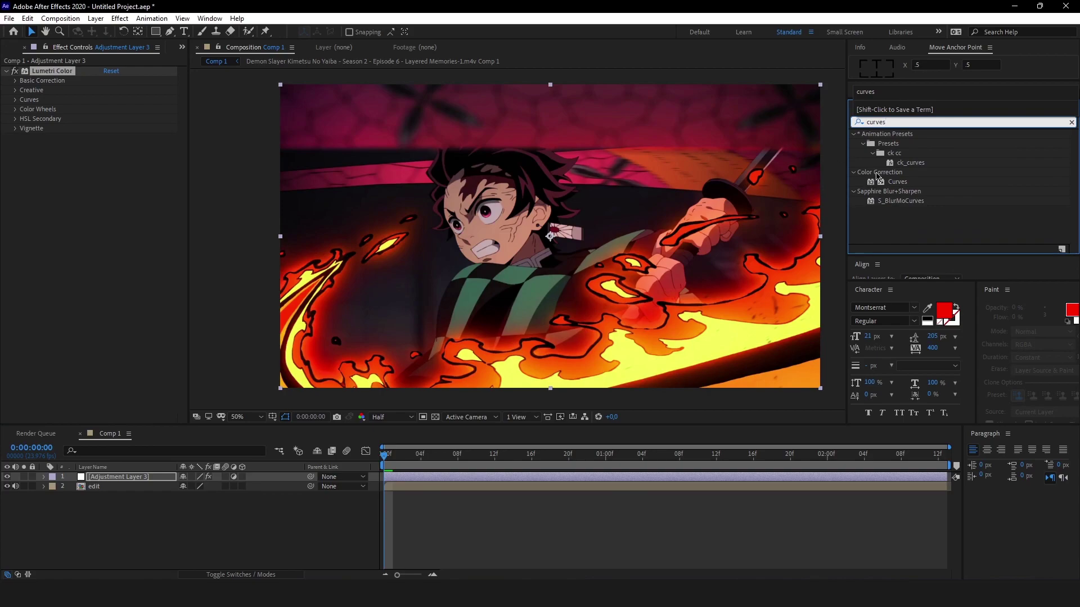
pyautogui.click(895, 183)
pyautogui.doubleClick(895, 183)
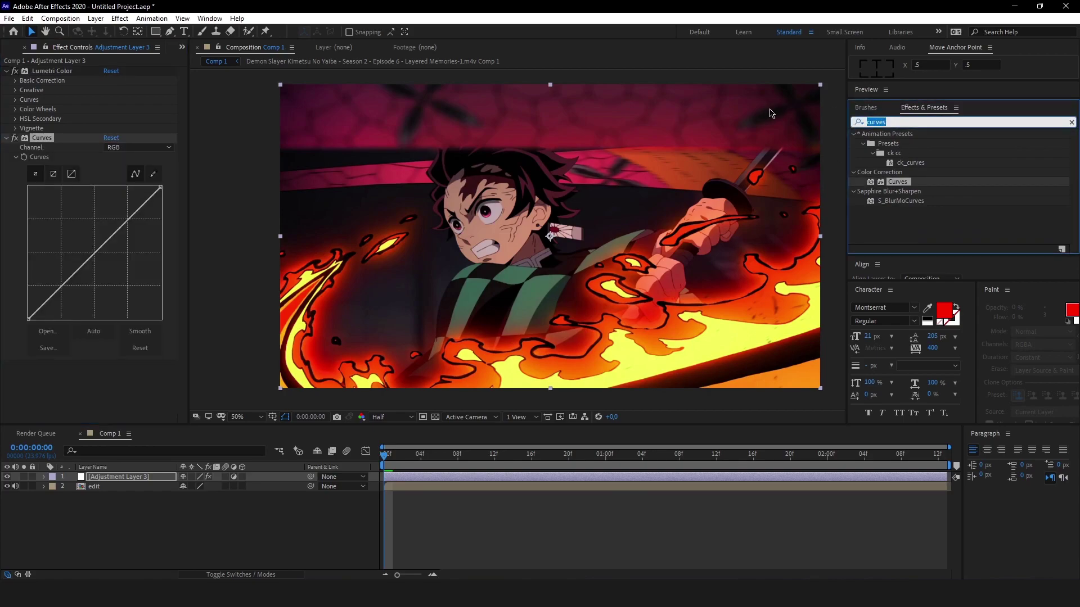
pyautogui.write('leave')
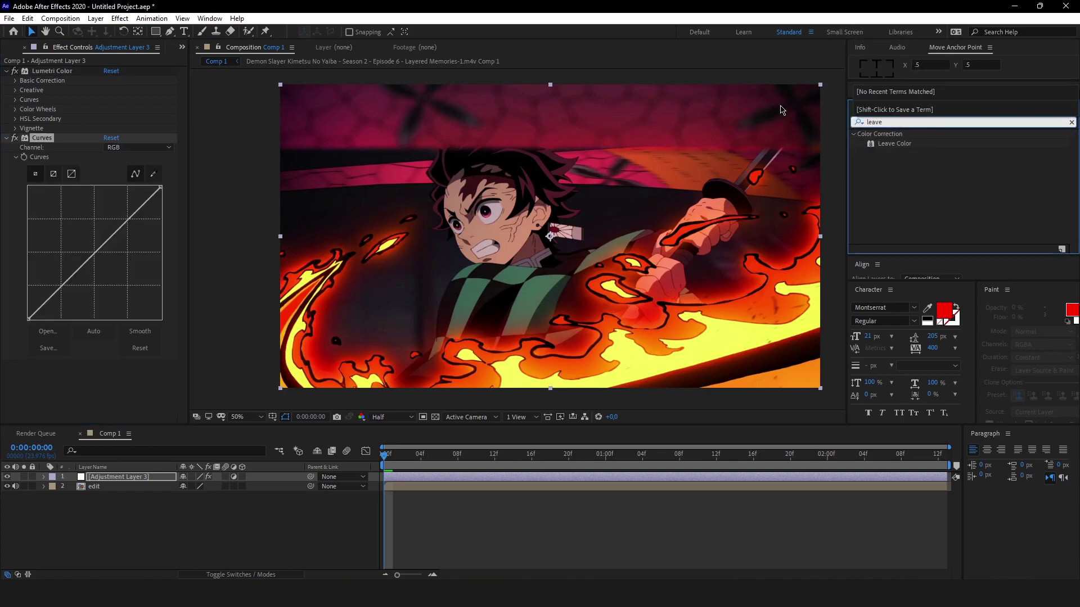
pyautogui.doubleClick(898, 144)
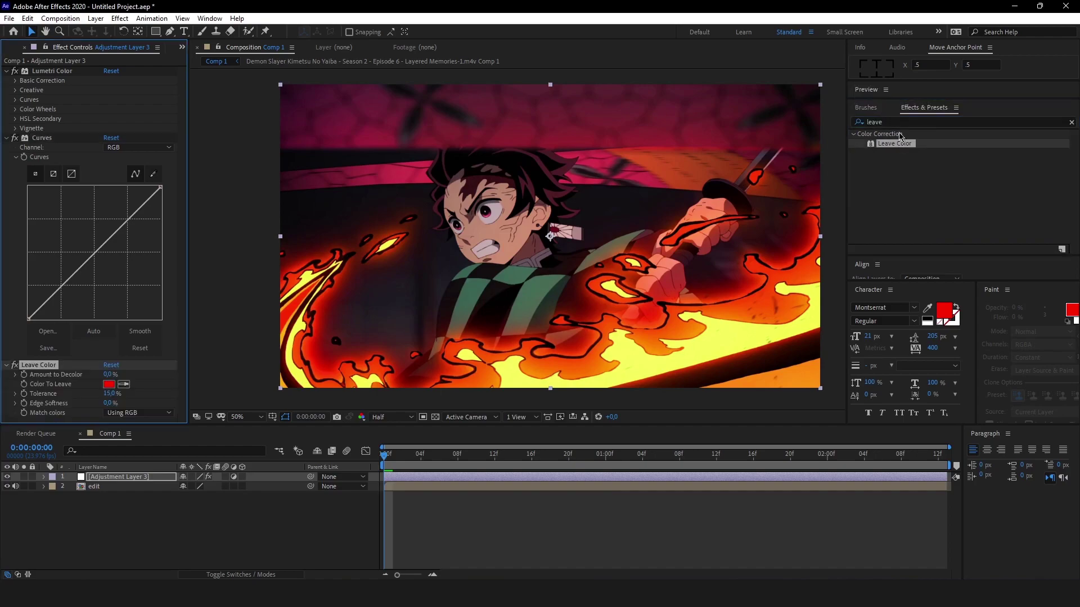
# Apply Channel Mixer and Change to Color to the adjustment layer.
pyautogui.write('channe')
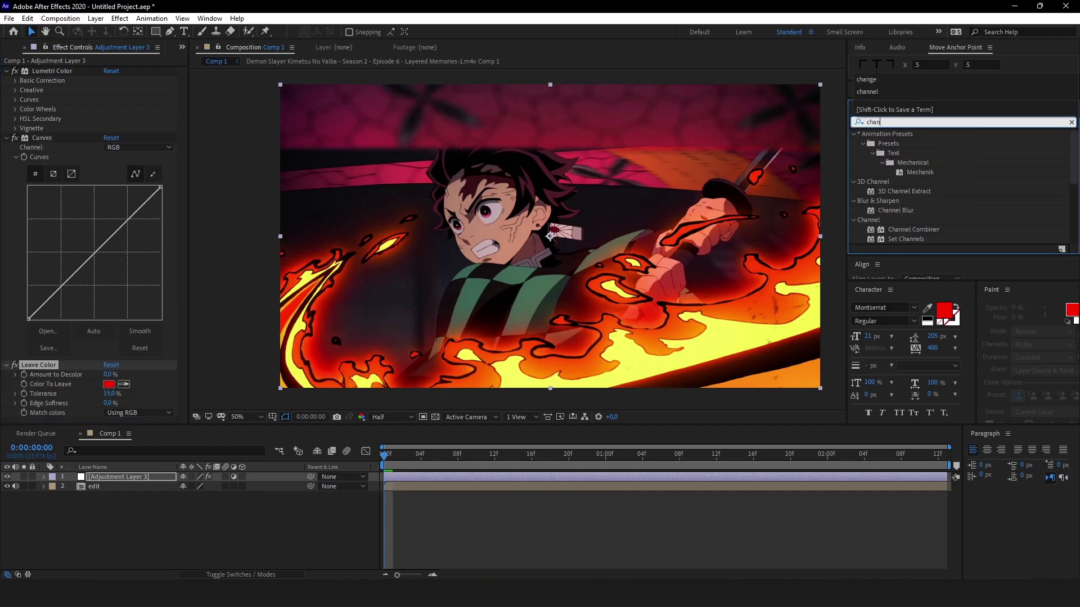
pyautogui.doubleClick(909, 220)
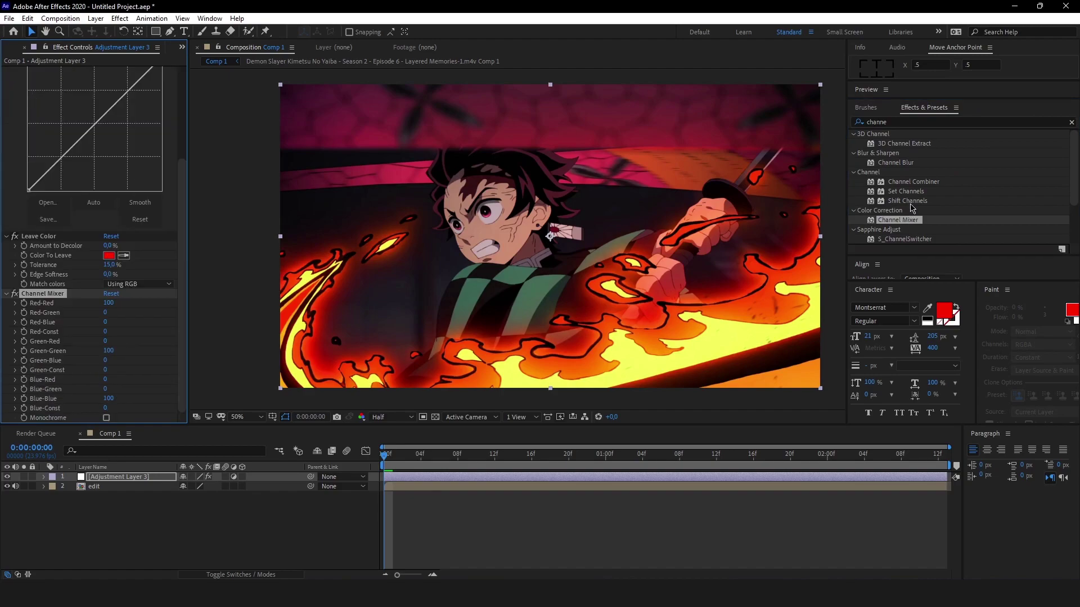
pyautogui.click(900, 123)
pyautogui.write('change to')
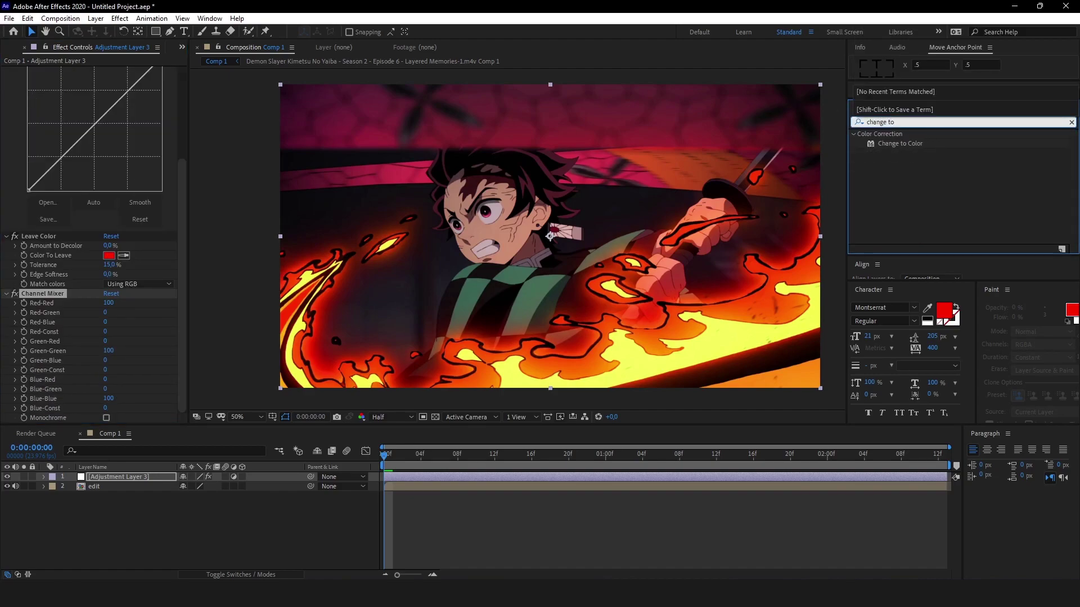
pyautogui.doubleClick(923, 145)
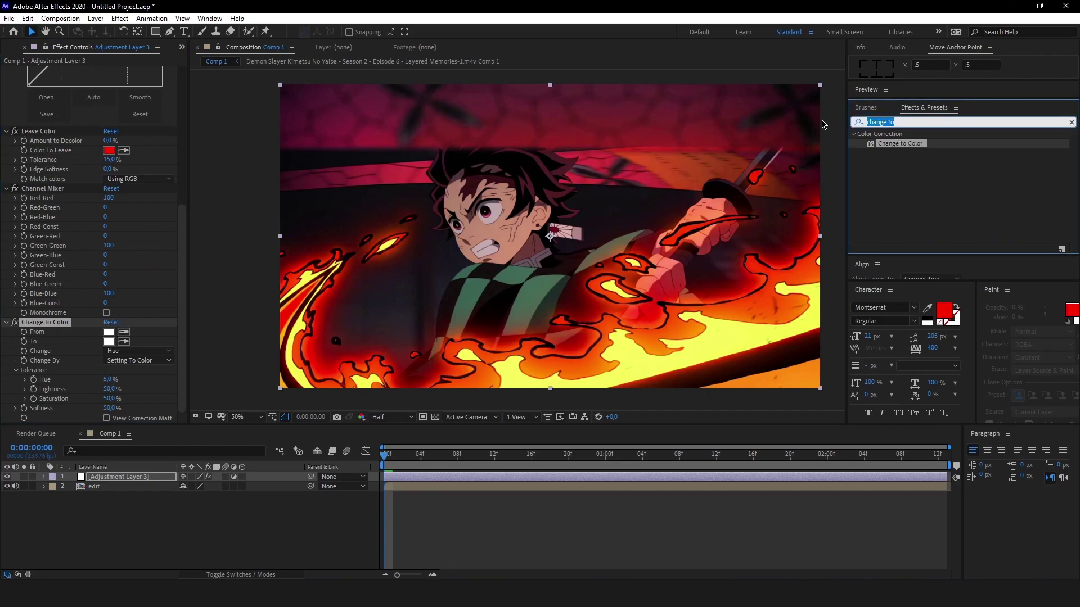
# Apply the Noise effect to the adjustment layer.
pyautogui.write('noise')
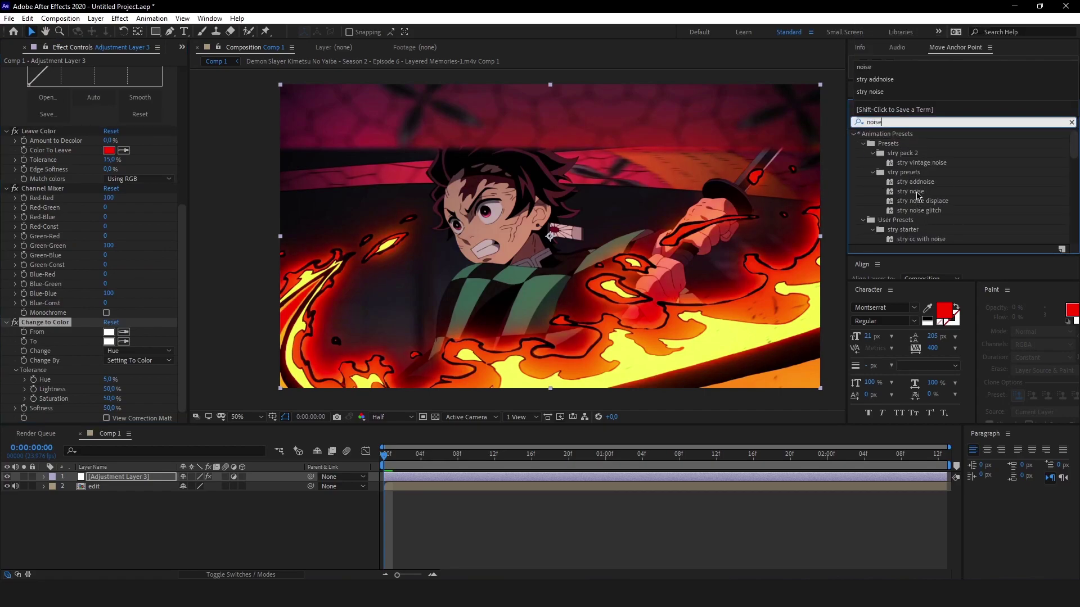
pyautogui.scroll(-4, 917, 196)
pyautogui.scroll(-3, 914, 197)
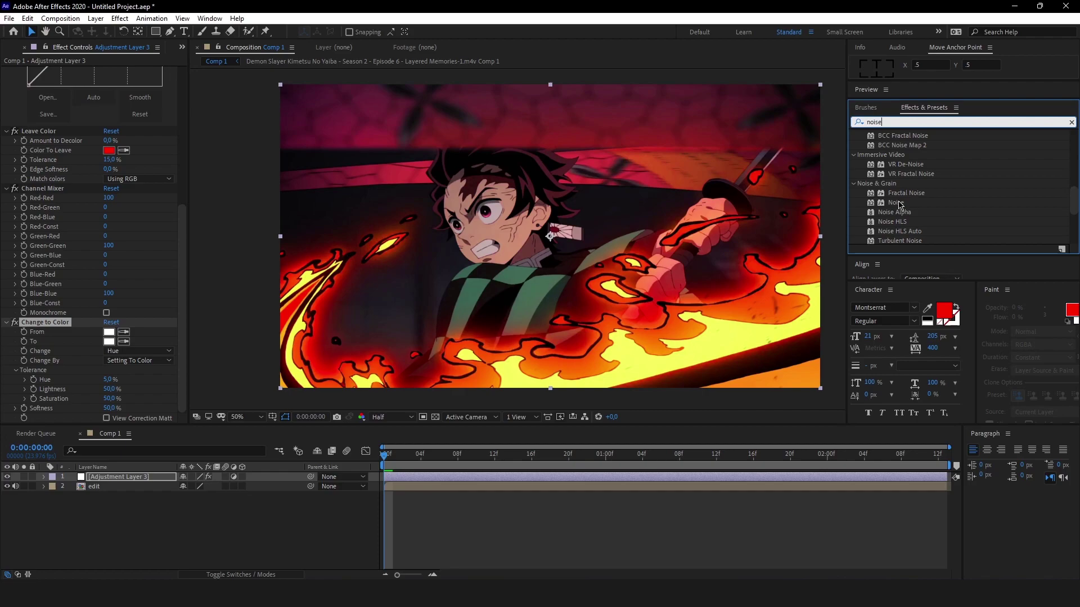
pyautogui.doubleClick(896, 203)
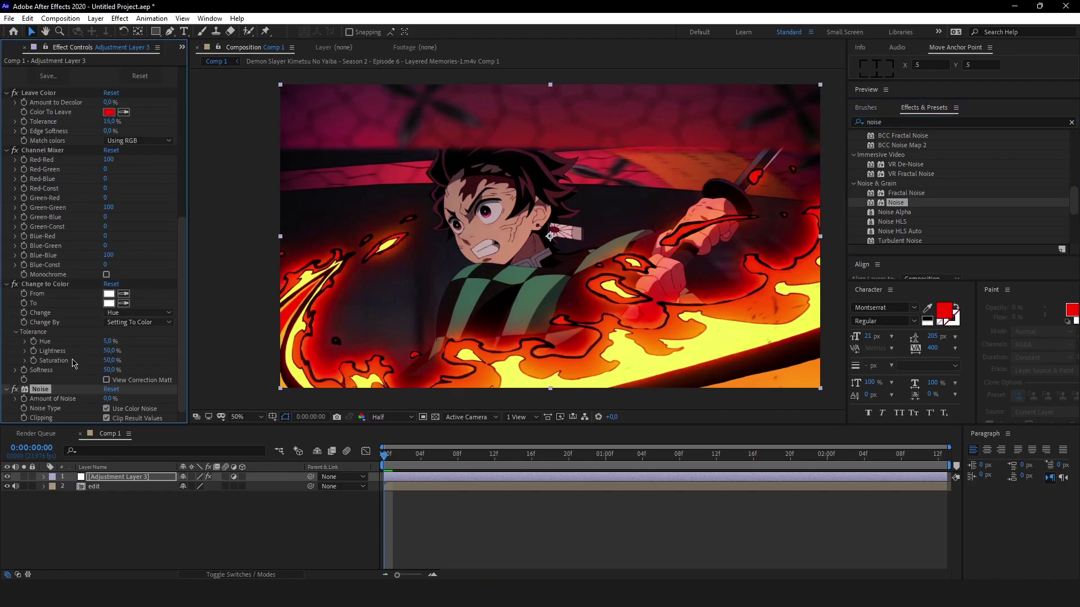
# Collapse the Noise, Change to Color, Channel Mixer and Leave Color settings, then deselect.
pyautogui.click(7, 389)
pyautogui.click(8, 312)
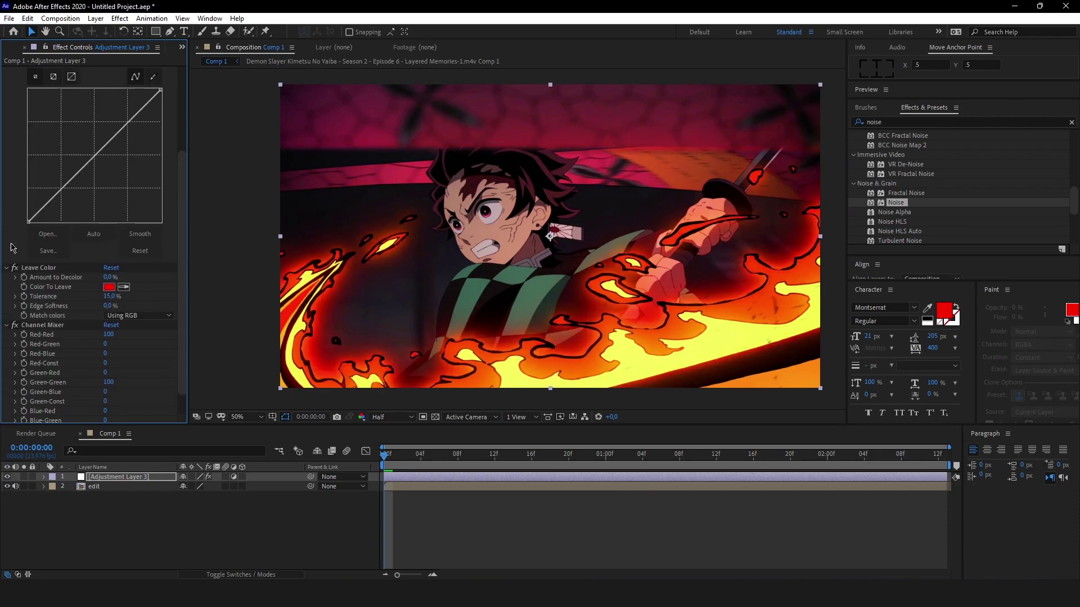
pyautogui.click(7, 331)
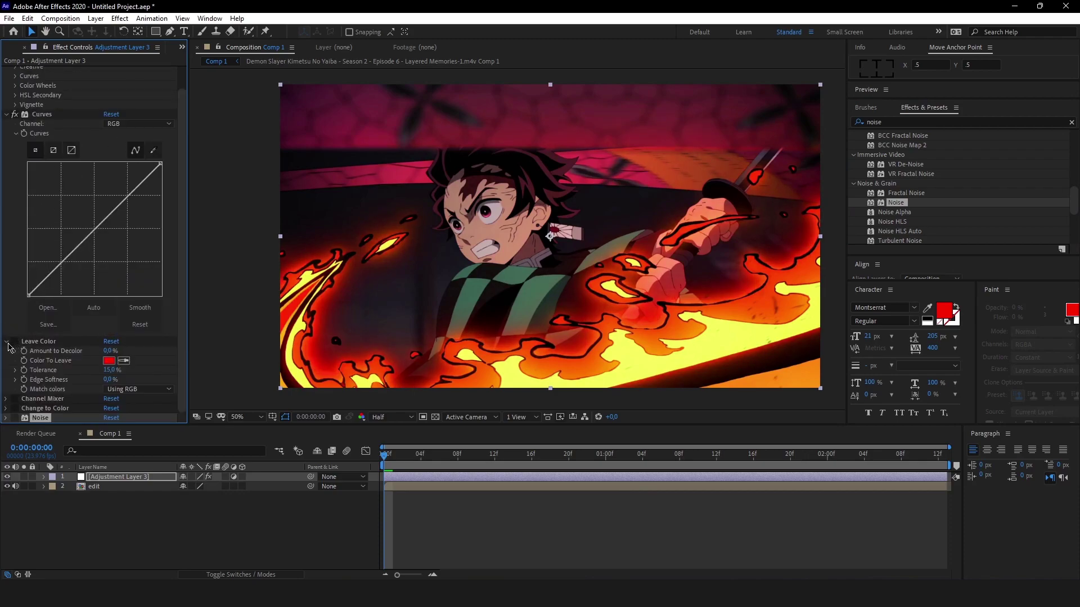
pyautogui.click(7, 342)
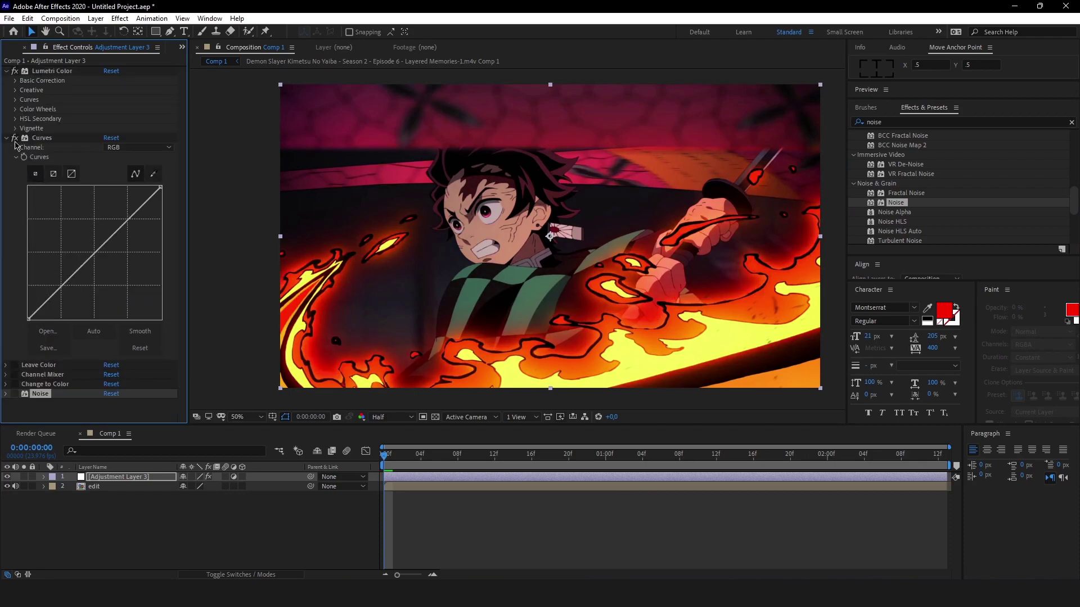
pyautogui.click(435, 494)
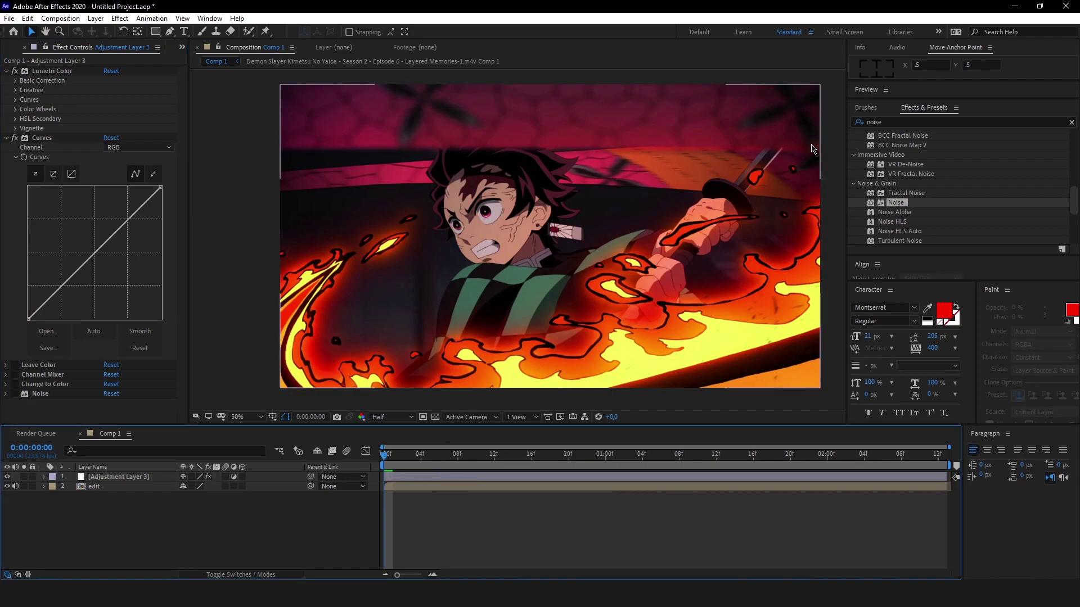
# Clear the effect search and move Lumetri Color below Curves, collapsing it.
pyautogui.click(891, 122)
pyautogui.press('BackSpace')
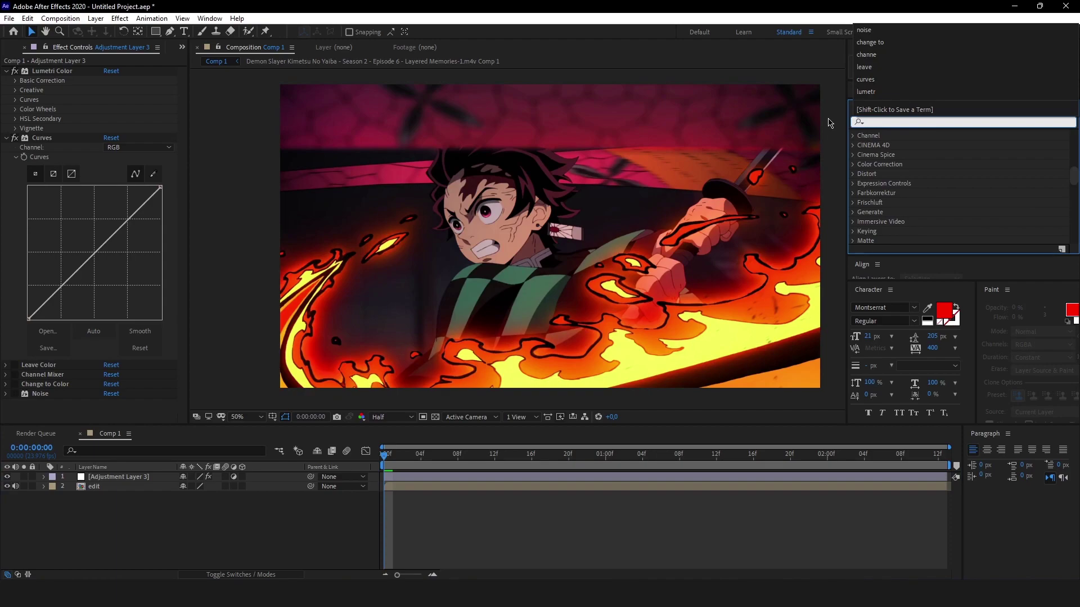
pyautogui.press('Escape')
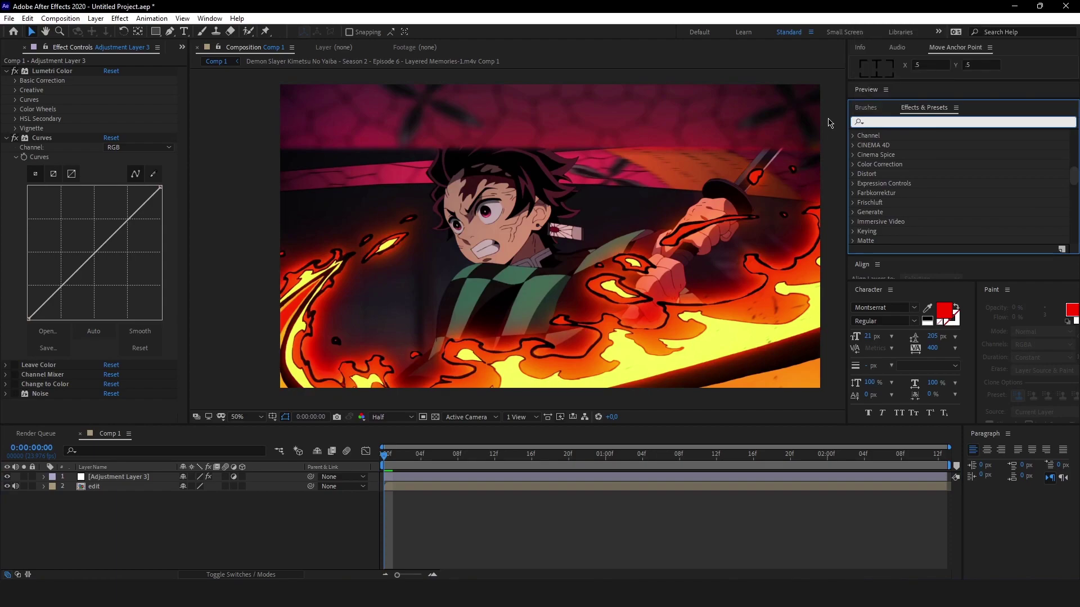
pyautogui.click(59, 73)
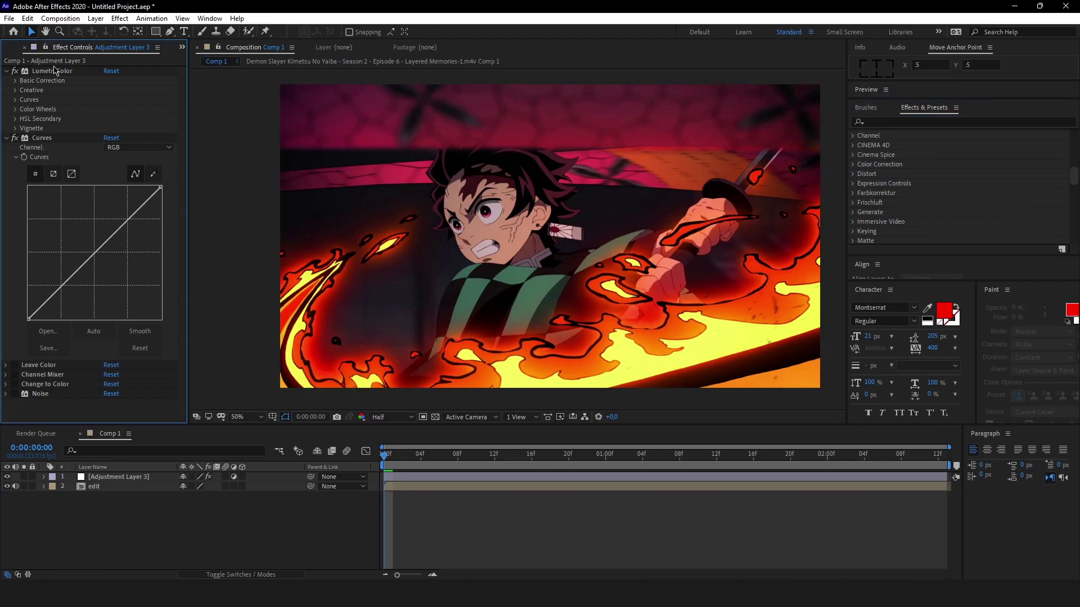
pyautogui.click(55, 72)
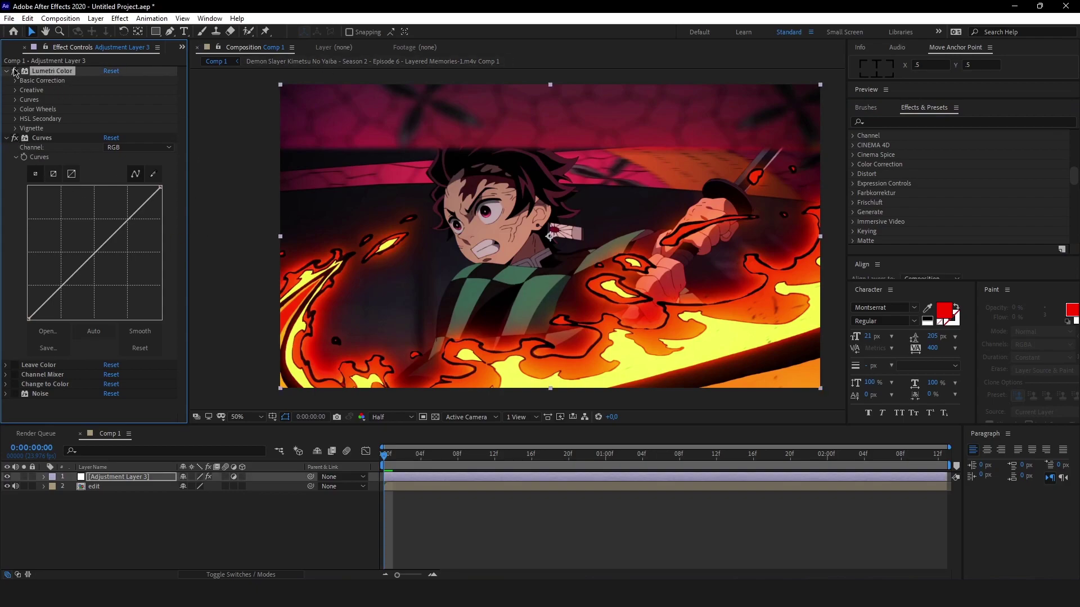
pyautogui.moveTo(17, 72); pyautogui.dragTo(51, 140)
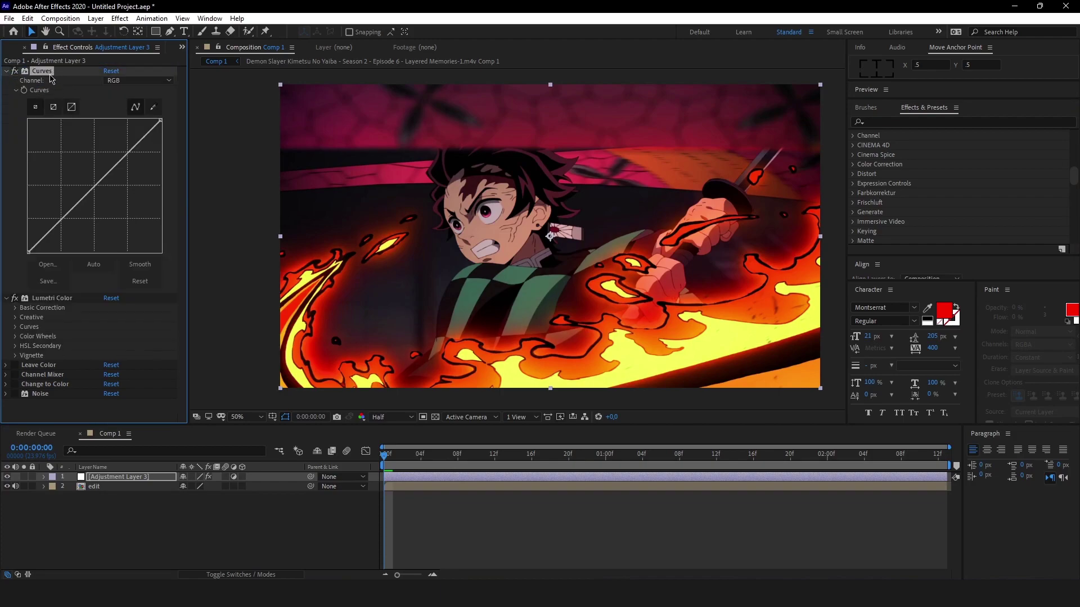
pyautogui.click(6, 298)
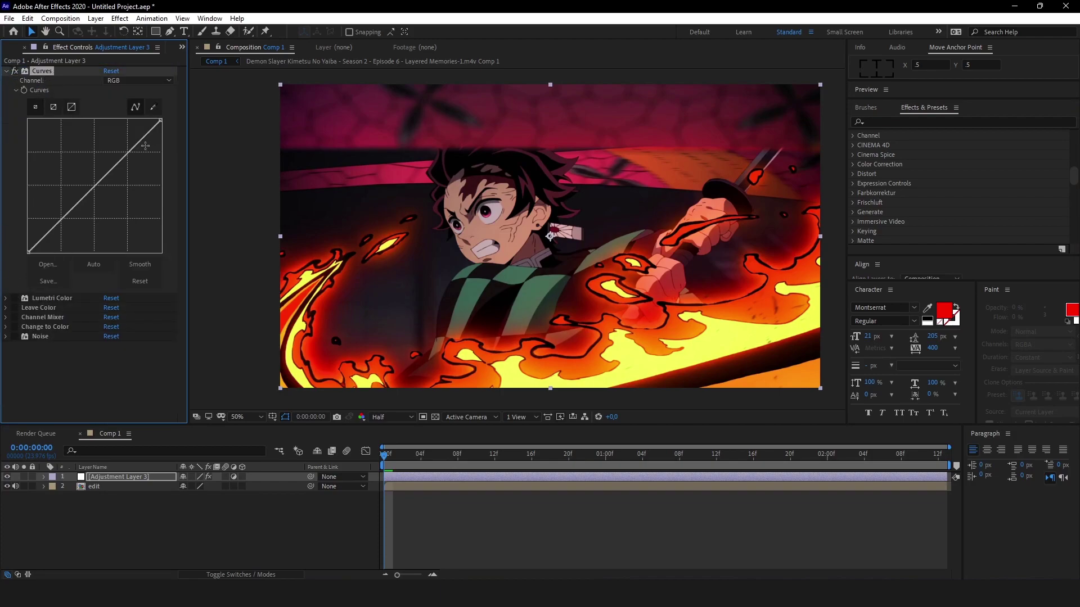
# Bend the RGB curve into a gentle S-shape, lifting upper midtones and deepening shadows.
pyautogui.moveTo(115, 166); pyautogui.dragTo(111, 164)
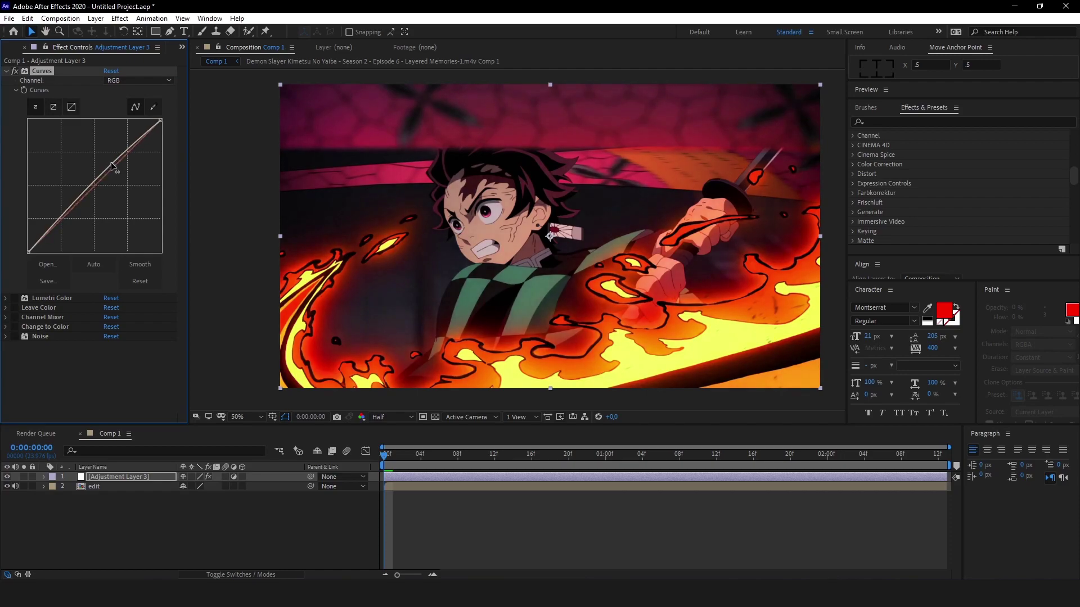
pyautogui.moveTo(72, 203); pyautogui.dragTo(72, 212)
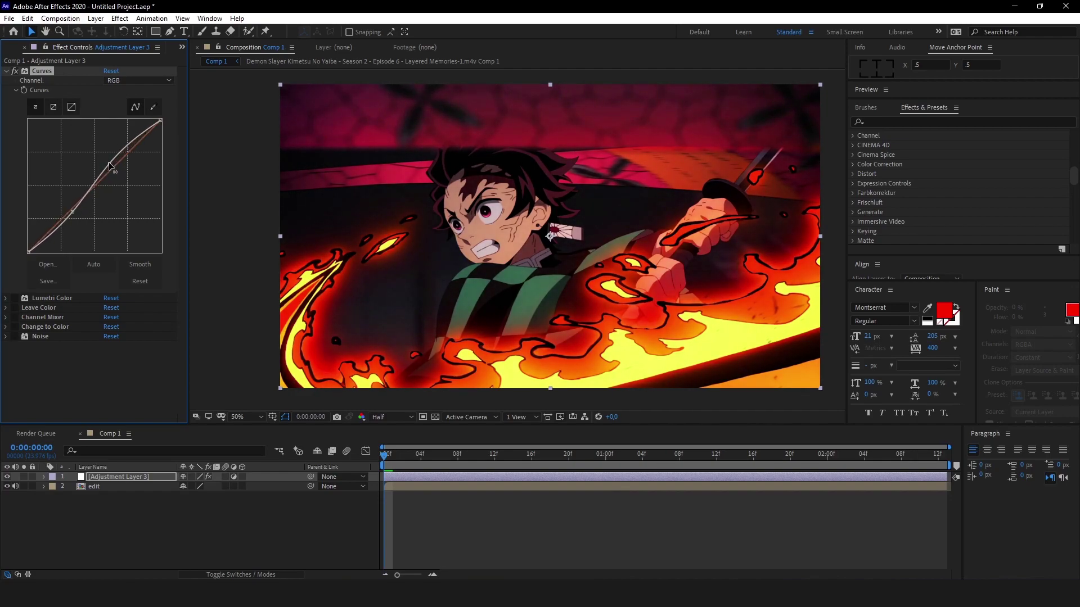
pyautogui.moveTo(70, 216); pyautogui.dragTo(70, 212)
# Open Lumetri's Basic Correction, try raising Exposure, then reset Exposure to 0.
pyautogui.click(6, 298)
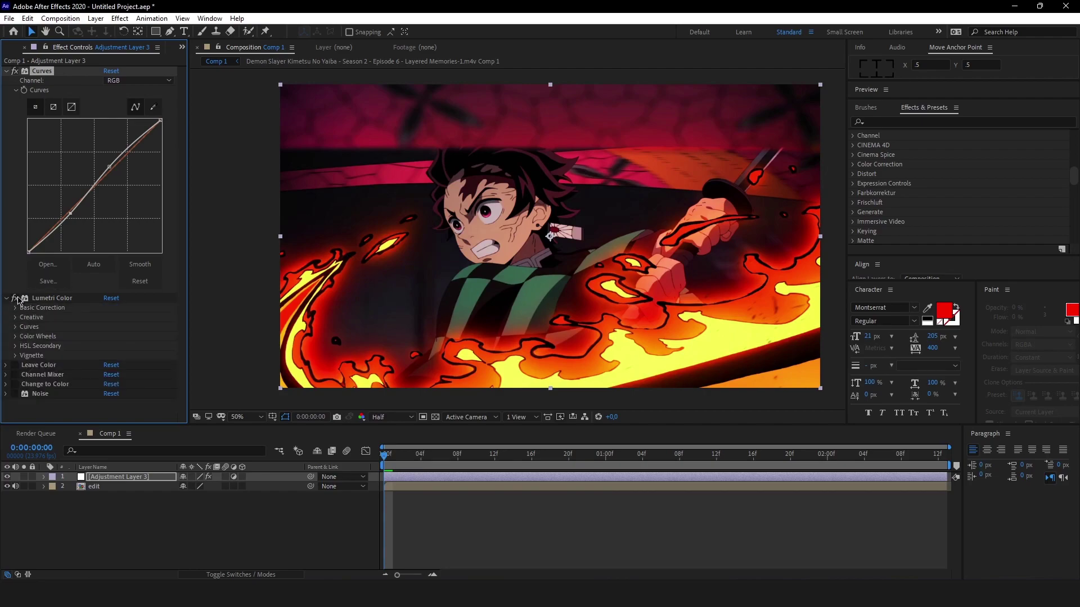
pyautogui.click(16, 309)
pyautogui.scroll(-3, 68, 265)
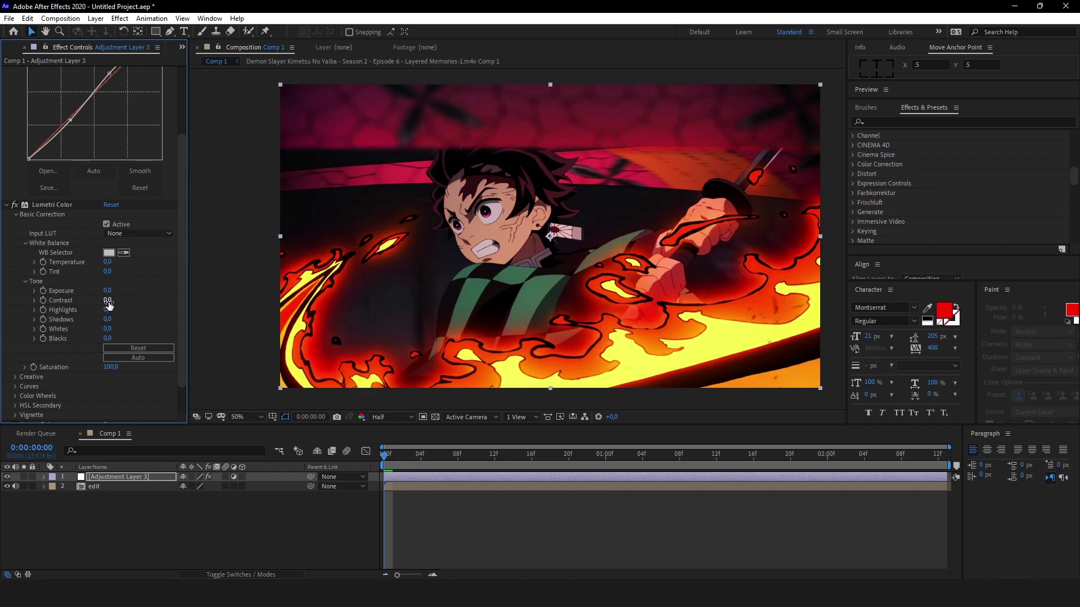
pyautogui.moveTo(107, 291); pyautogui.dragTo(78, 296)
pyautogui.rightClick(78, 297)
pyautogui.click(93, 395)
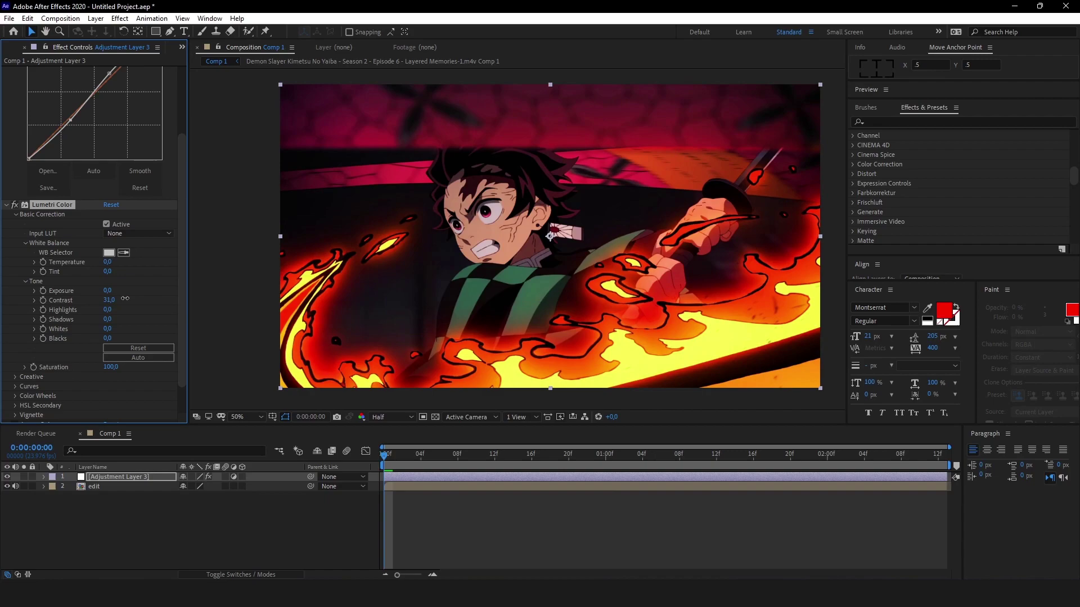
# Set Contrast 3, Highlights 34, Shadows -3, Whites 9, Blacks -2, comparing against the original.
pyautogui.moveTo(105, 302); pyautogui.dragTo(199, 308)
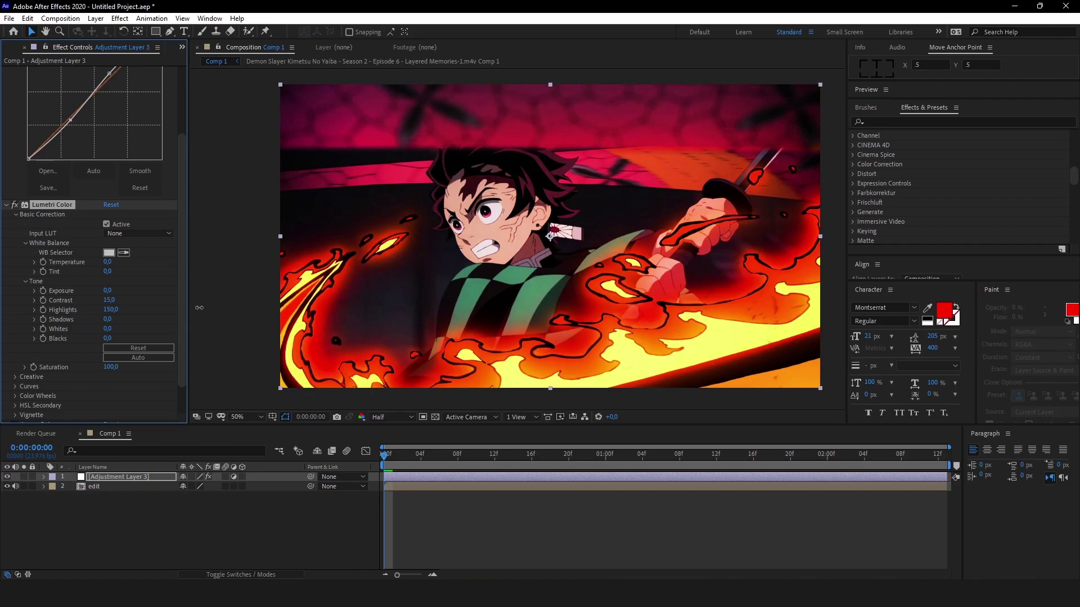
pyautogui.moveTo(154, 311); pyautogui.dragTo(135, 326)
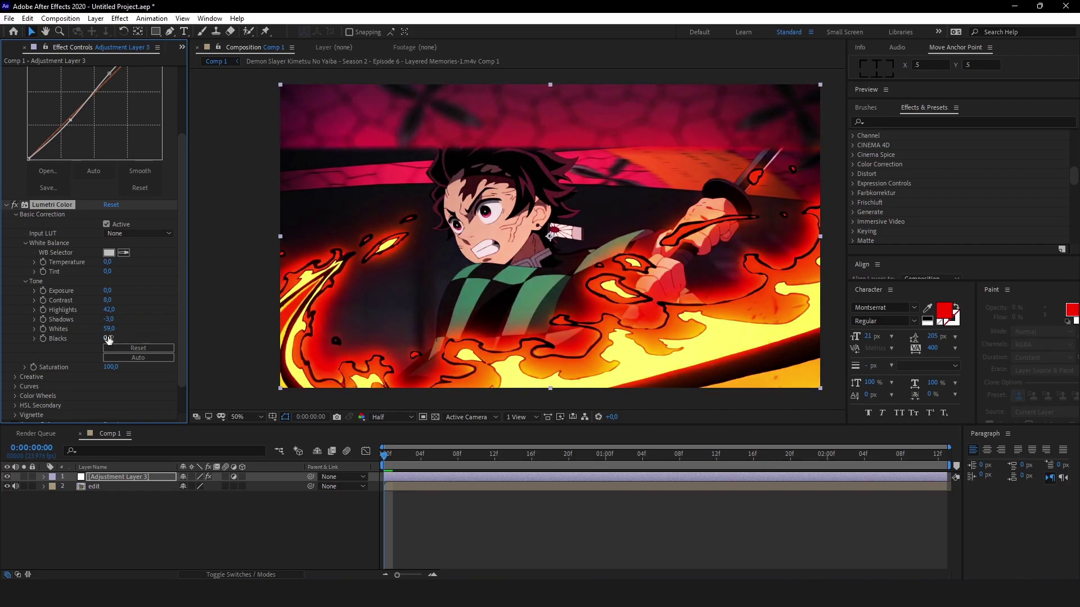
pyautogui.moveTo(109, 329)
pyautogui.mouseDown()
pyautogui.moveTo(89, 339)
pyautogui.moveTo(137, 336)
pyautogui.moveTo(107, 338)
pyautogui.mouseUp()
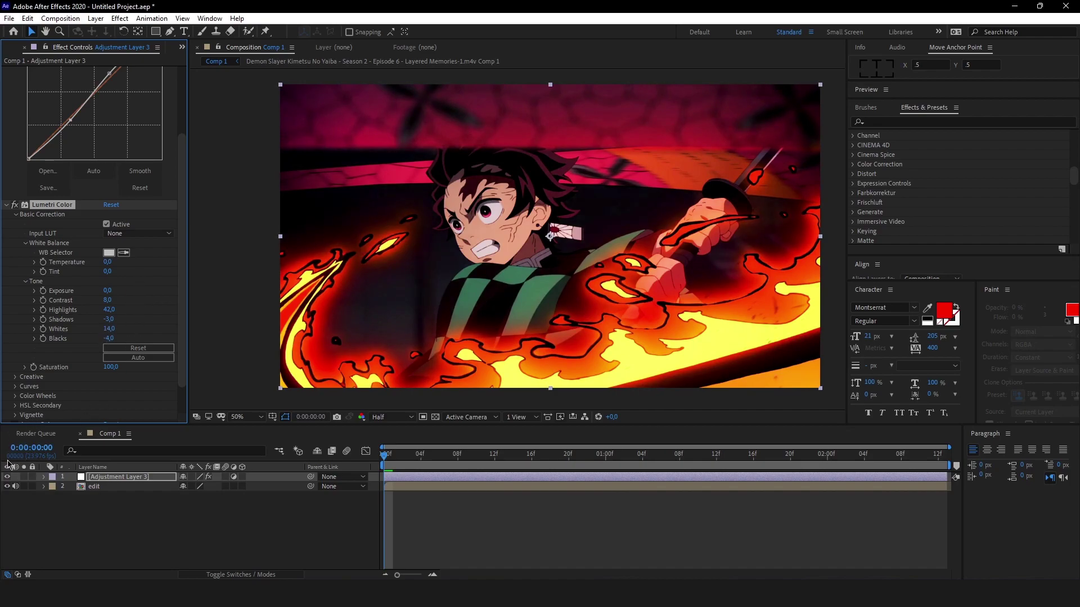
pyautogui.click(7, 477)
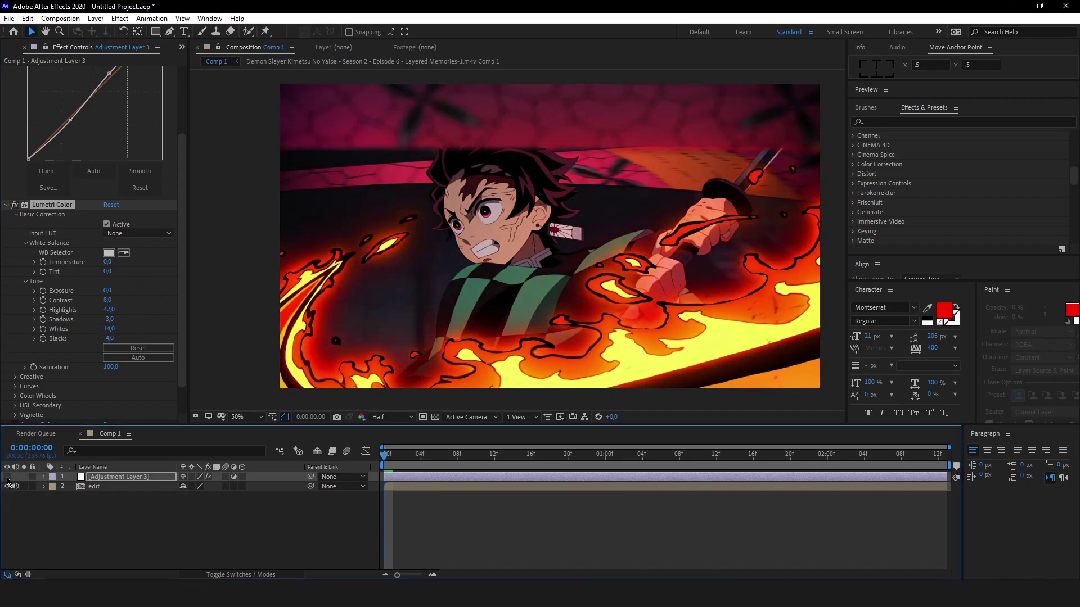
pyautogui.click(7, 477)
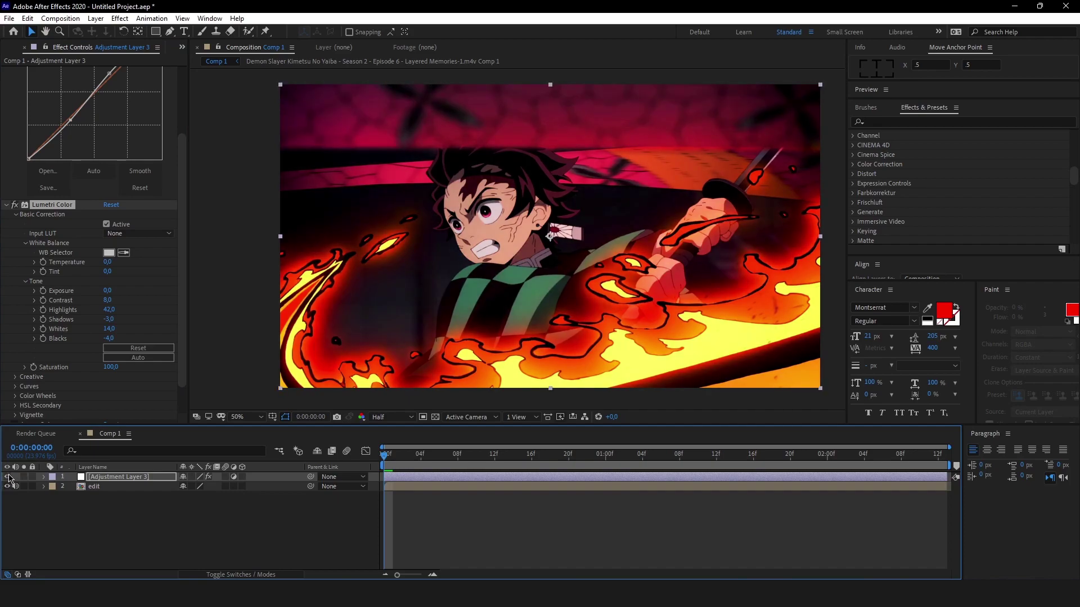
pyautogui.moveTo(119, 309); pyautogui.dragTo(114, 316)
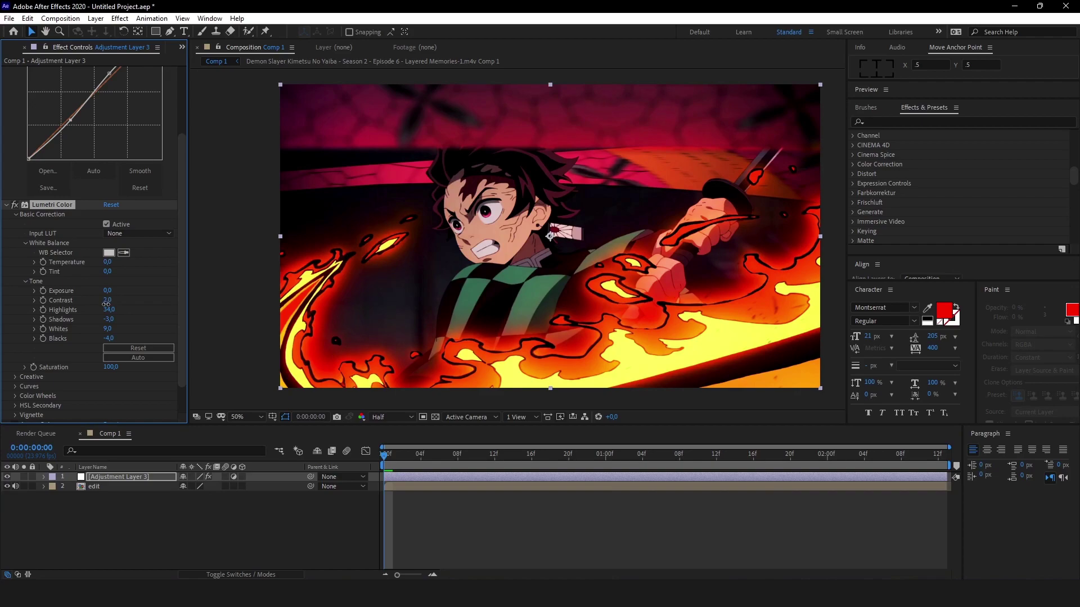
pyautogui.click(7, 478)
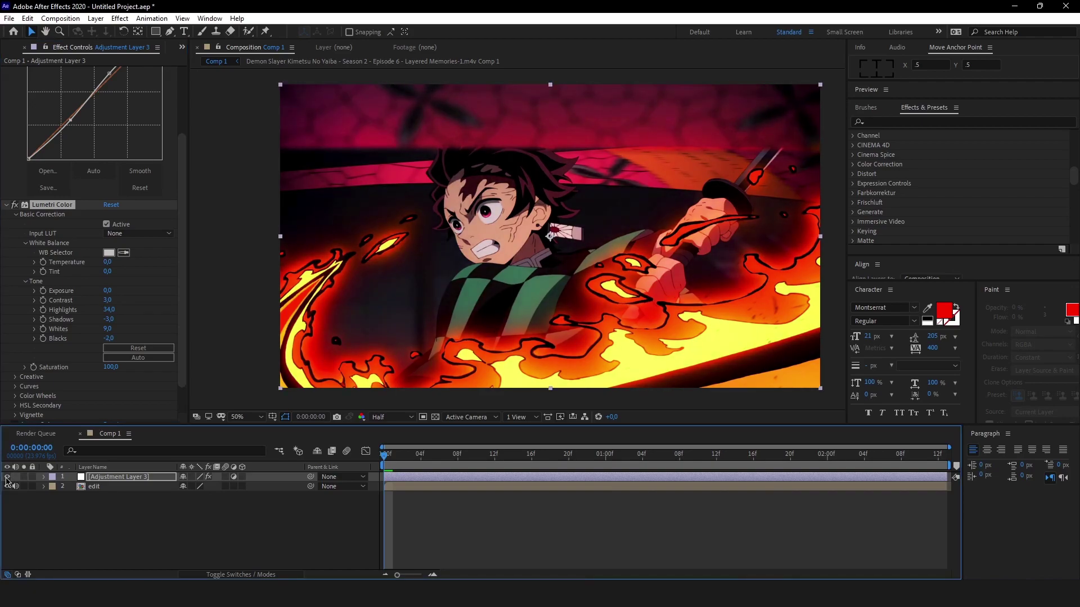
pyautogui.press(',')
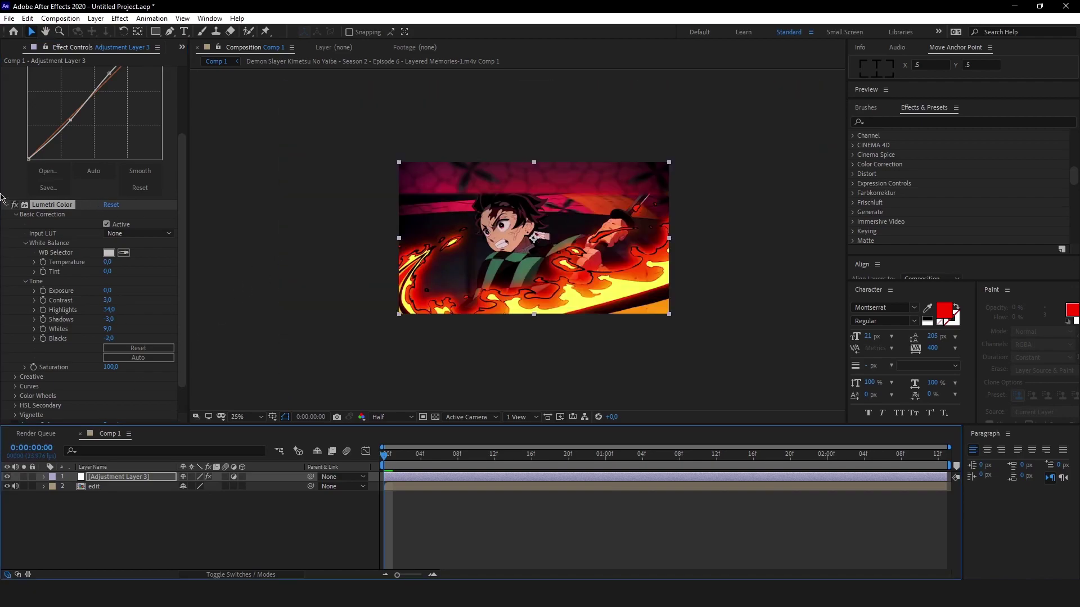
# Collapse Lumetri Color and Curves, expand Leave Color, and return the preview to 50%.
pyautogui.click(6, 206)
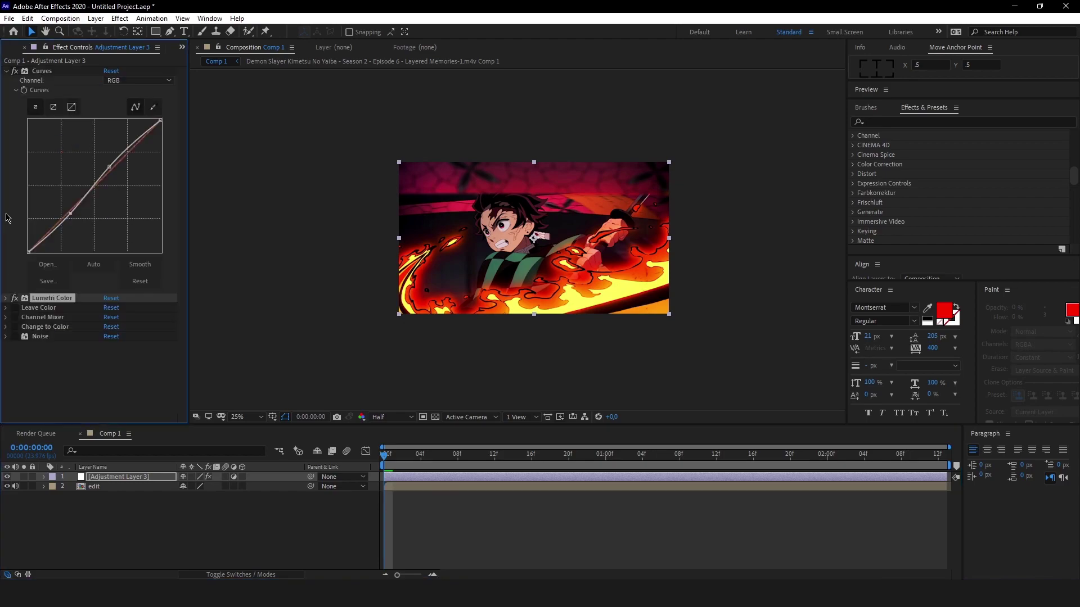
pyautogui.click(7, 308)
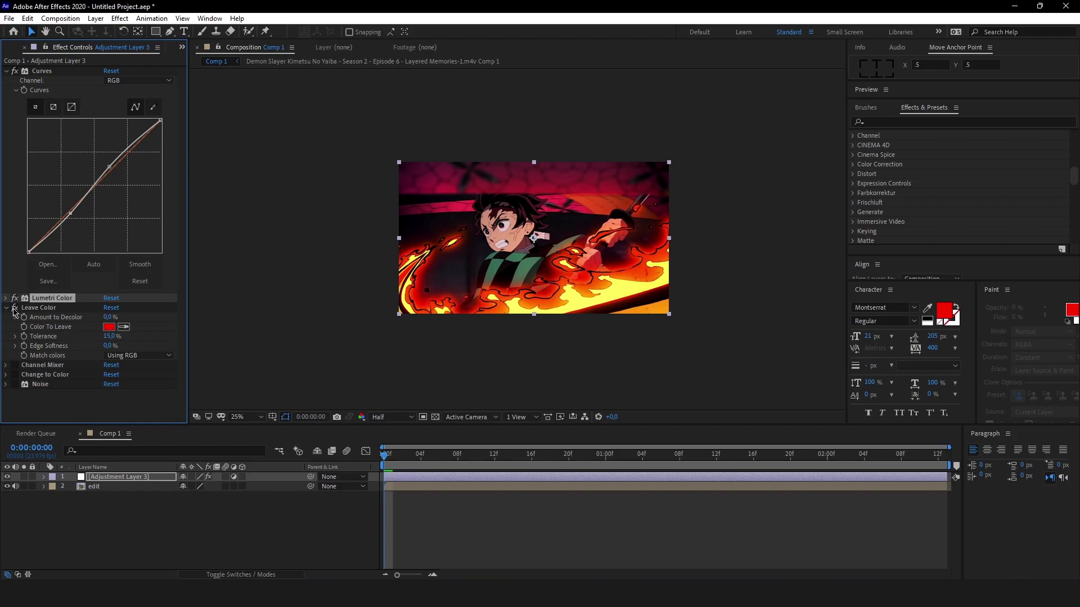
pyautogui.click(8, 71)
pyautogui.press('.')
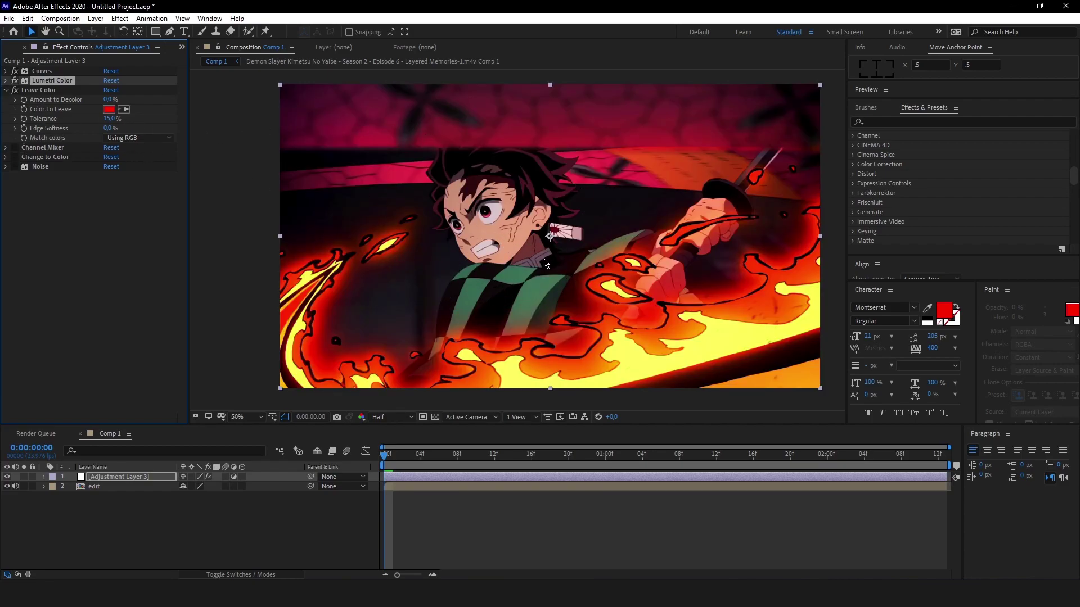
# Sample the yellow flame as Leave Color's kept colour, then change it to pure red.
pyautogui.click(124, 109)
pyautogui.click(692, 349)
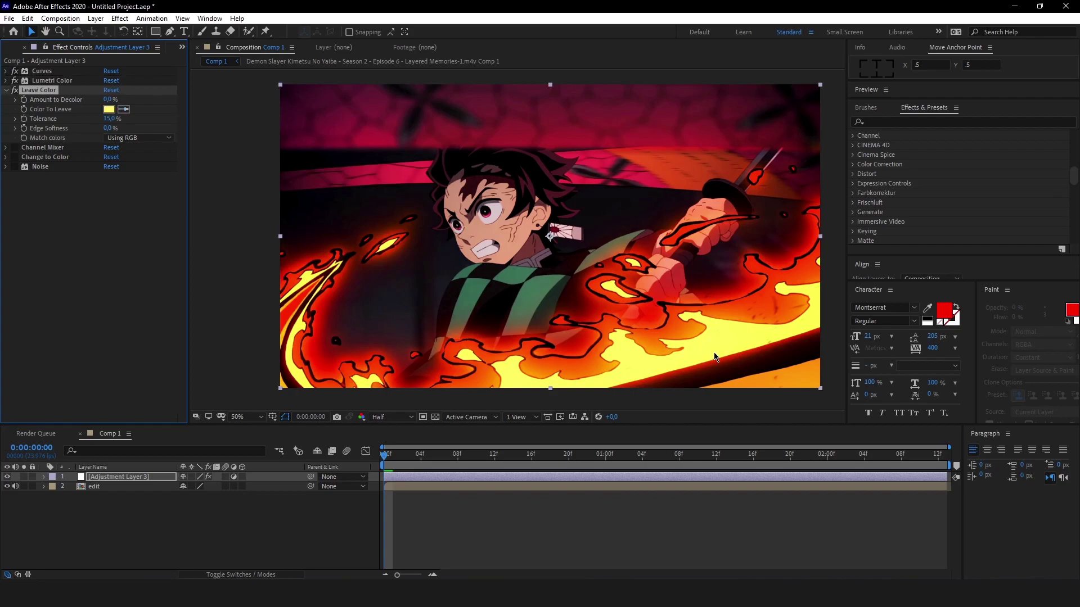
pyautogui.click(108, 109)
pyautogui.moveTo(76, 252); pyautogui.dragTo(46, 219)
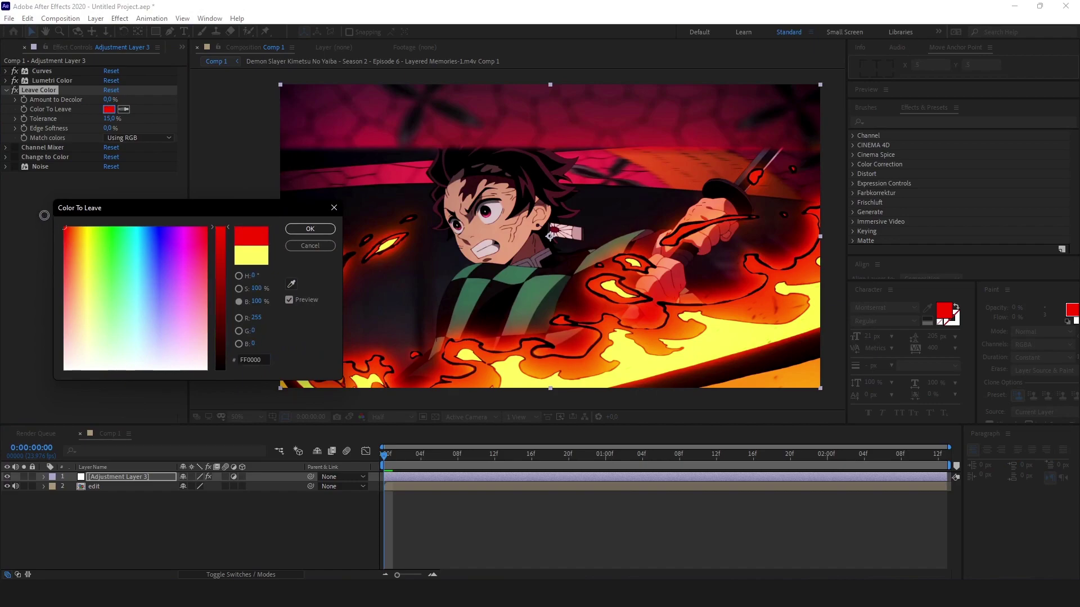
pyautogui.click(310, 229)
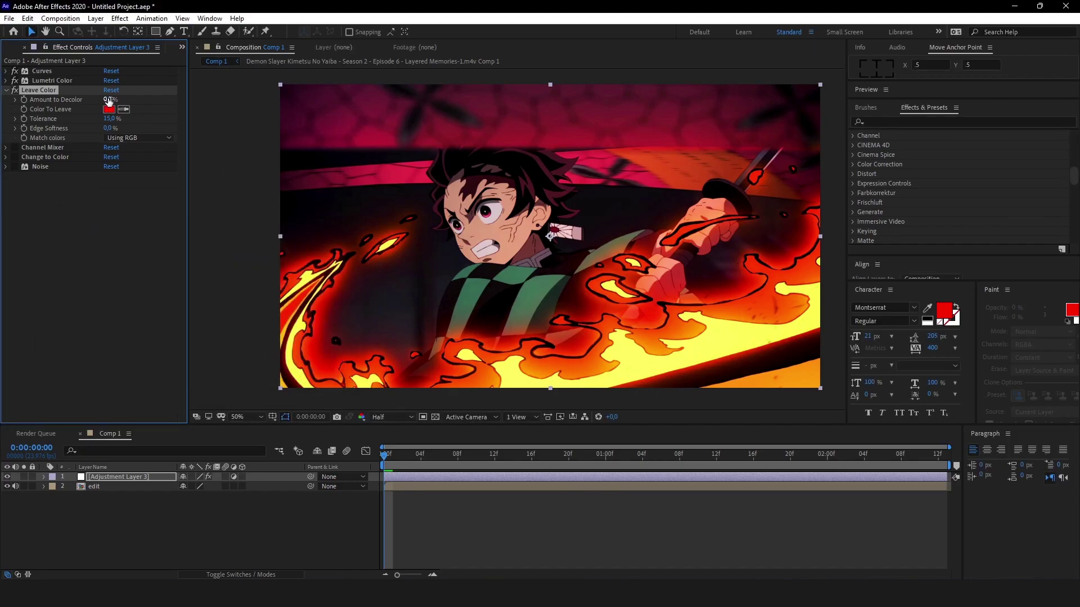
# Raise Amount to Decolor to 100%, resample orange as the kept colour, and select Leave Color.
pyautogui.moveTo(140, 97); pyautogui.dragTo(199, 95)
pyautogui.click(124, 109)
pyautogui.click(700, 301)
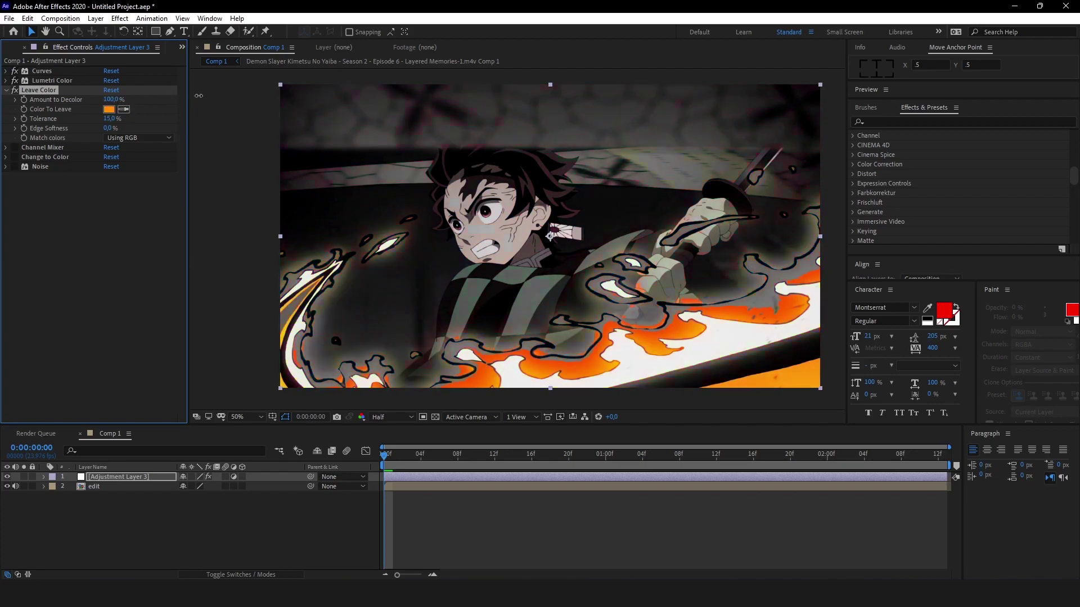
pyautogui.press(',')
pyautogui.press(',')
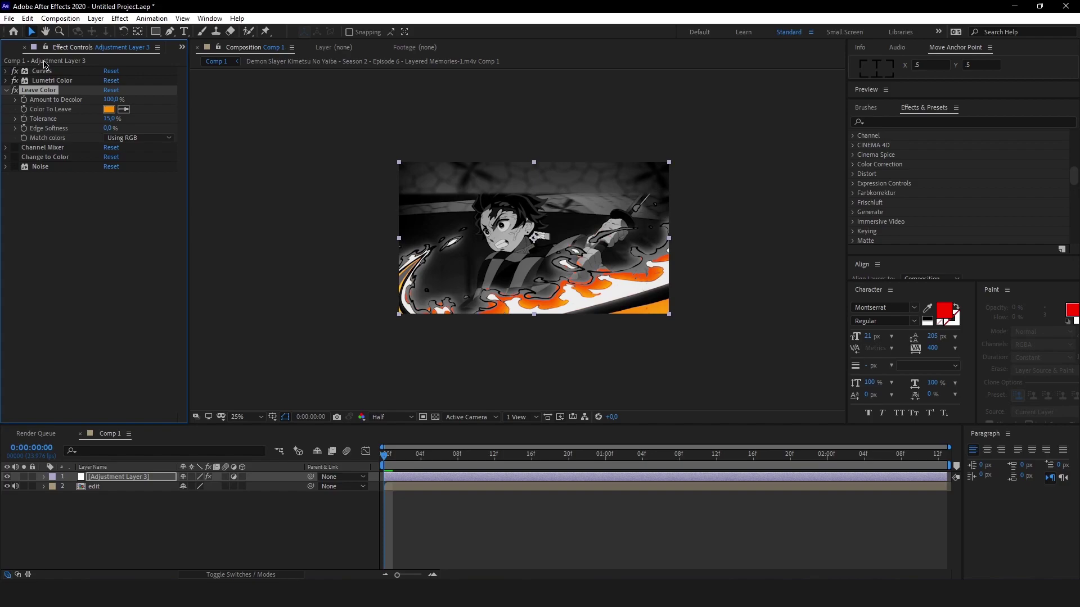
pyautogui.click(53, 90)
# Delete Leave Color, disable Channel Mixer, and enable and expand Change to Color at 50% preview.
pyautogui.press('Delete')
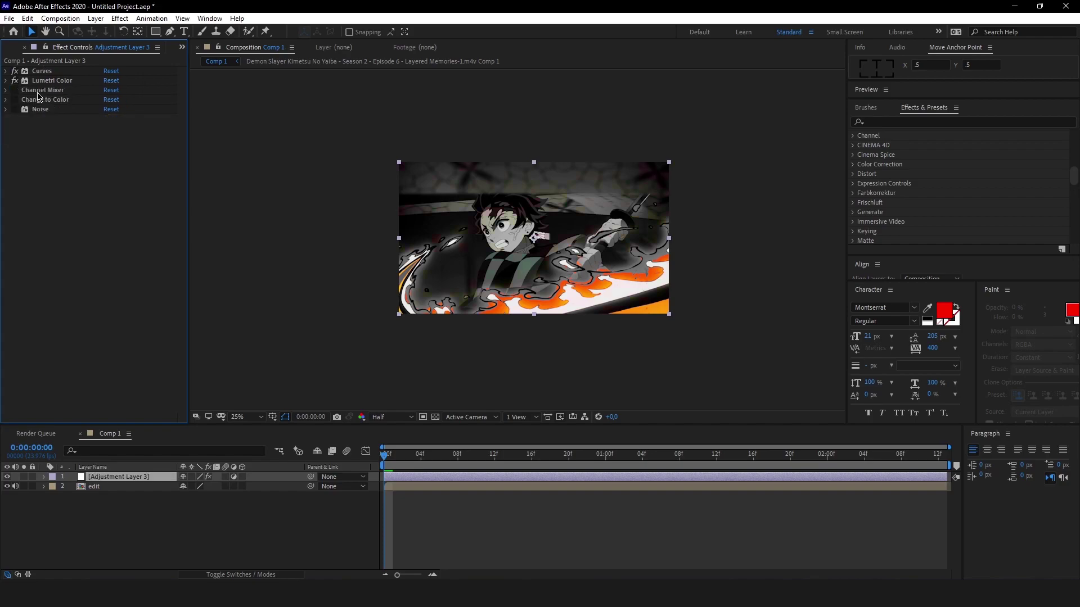
pyautogui.click(37, 91)
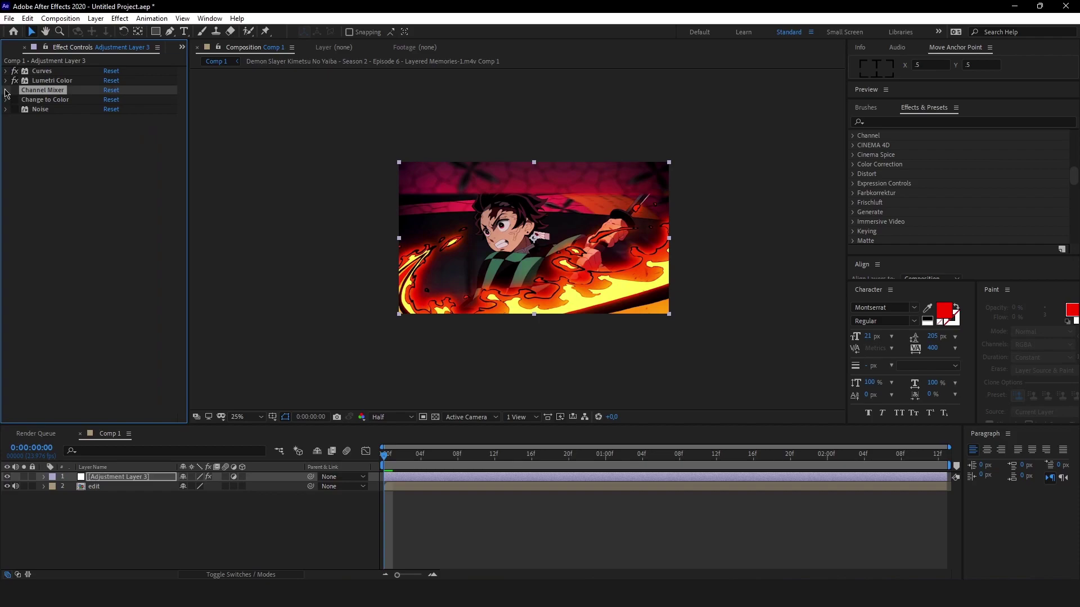
pyautogui.click(7, 90)
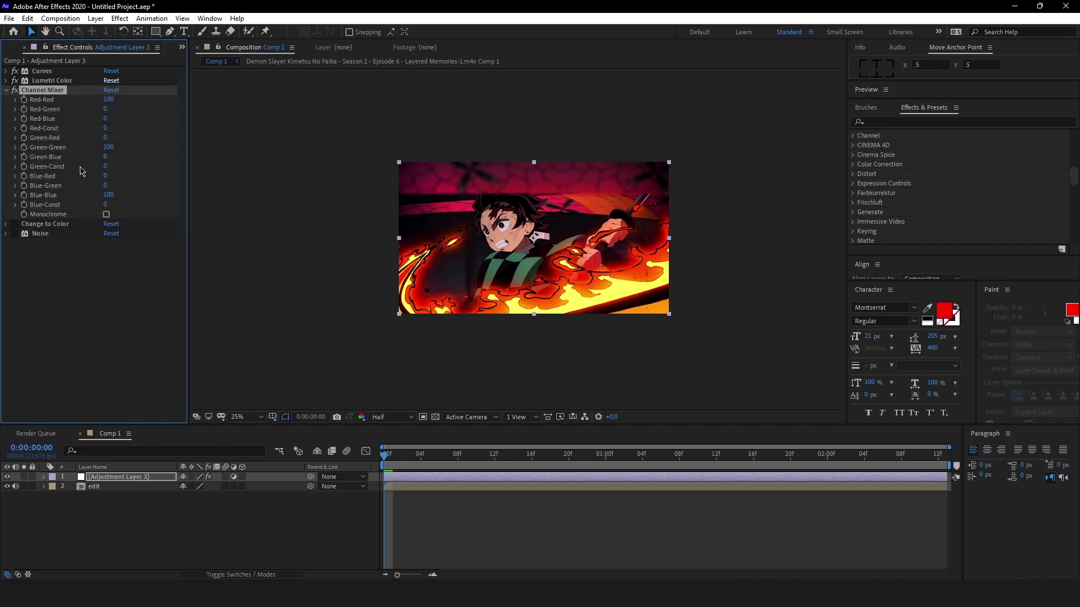
pyautogui.click(6, 90)
pyautogui.click(15, 90)
pyautogui.click(36, 100)
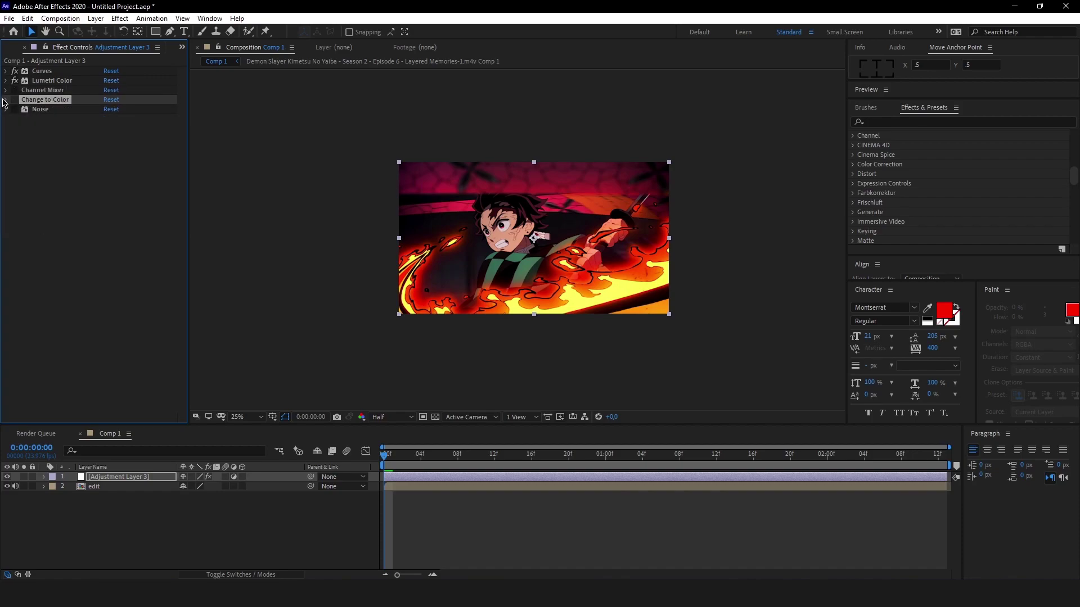
pyautogui.click(15, 99)
pyautogui.click(5, 100)
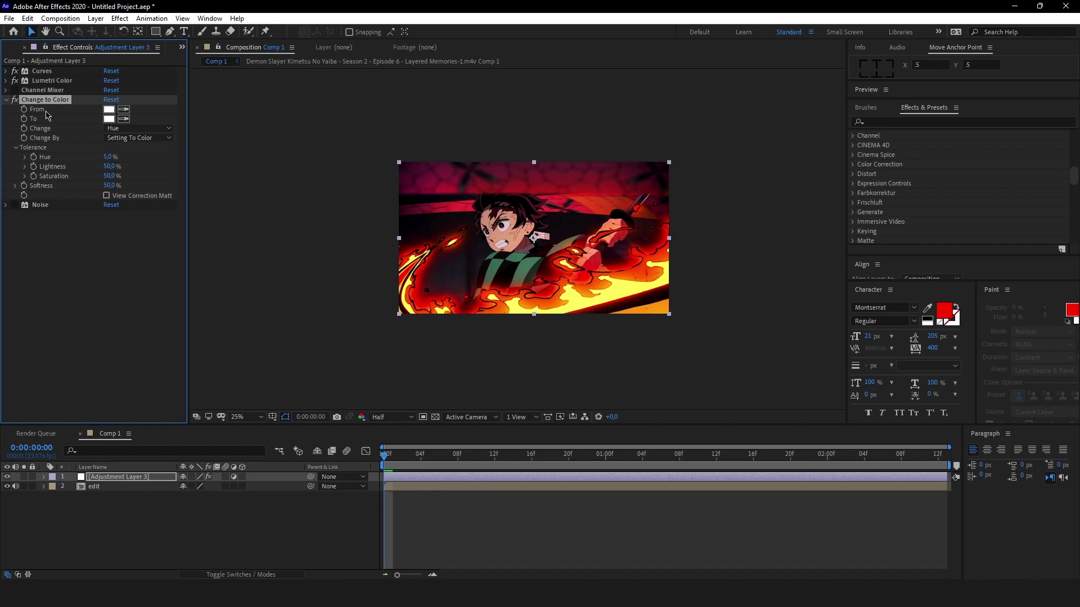
pyautogui.press('.')
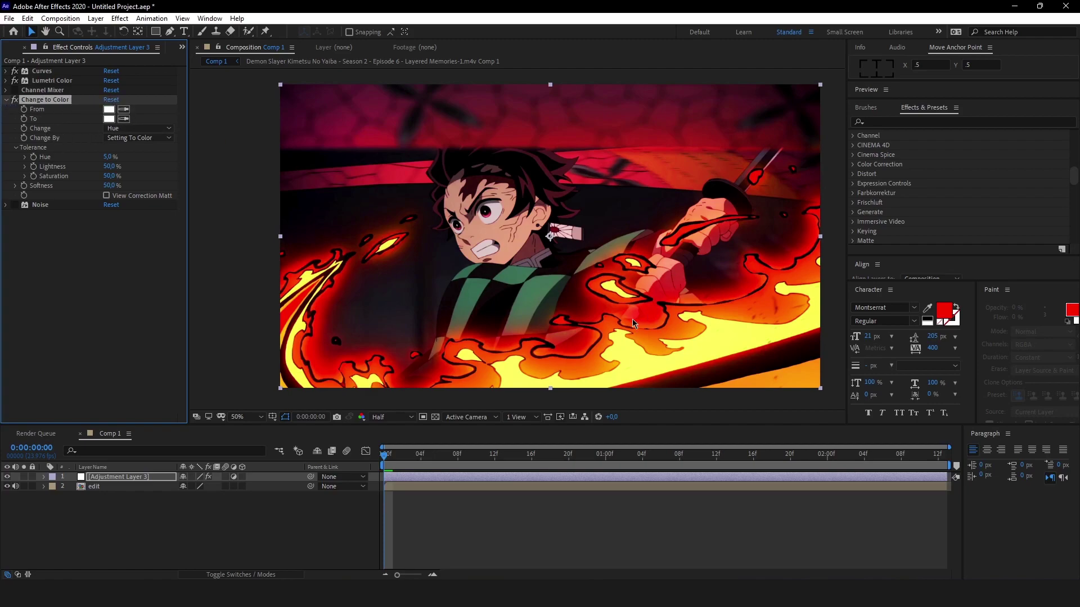
# Set Change to Color's From to the yellow flame and To to purple-magenta.
pyautogui.click(123, 109)
pyautogui.click(642, 366)
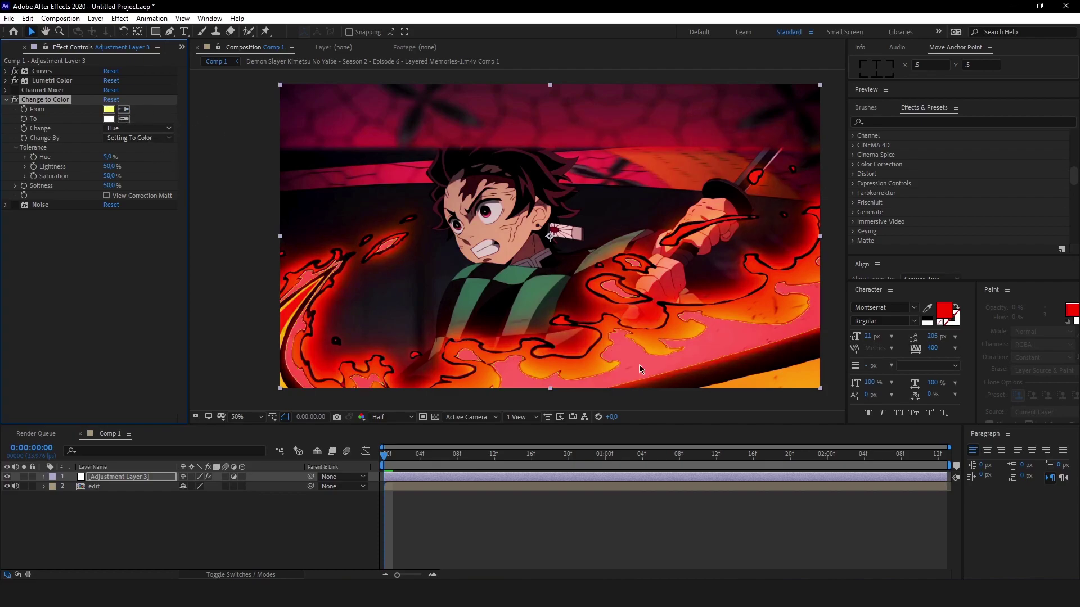
pyautogui.click(109, 118)
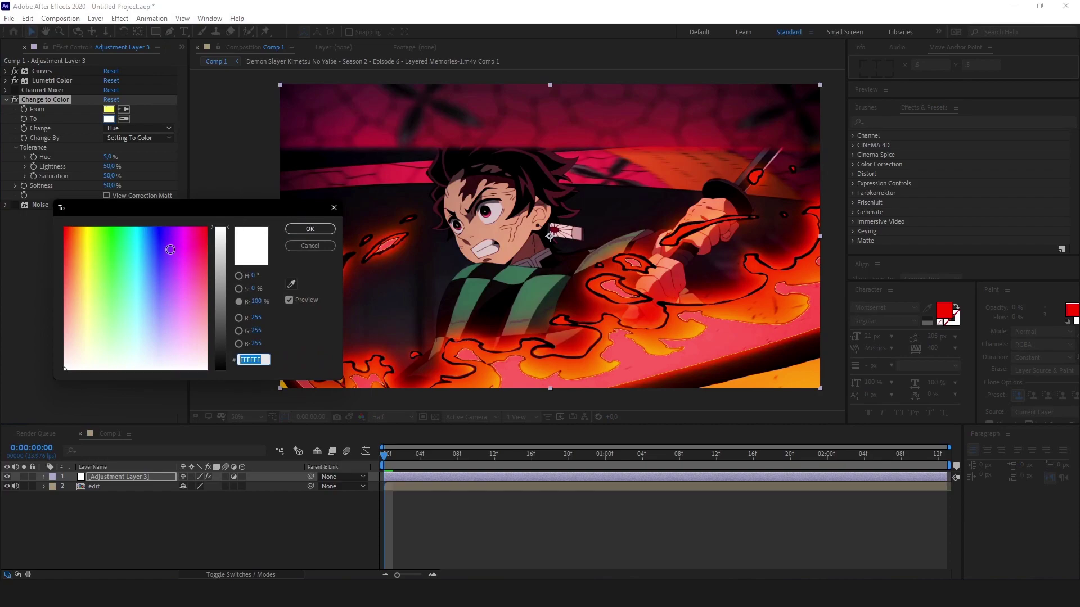
pyautogui.click(183, 224)
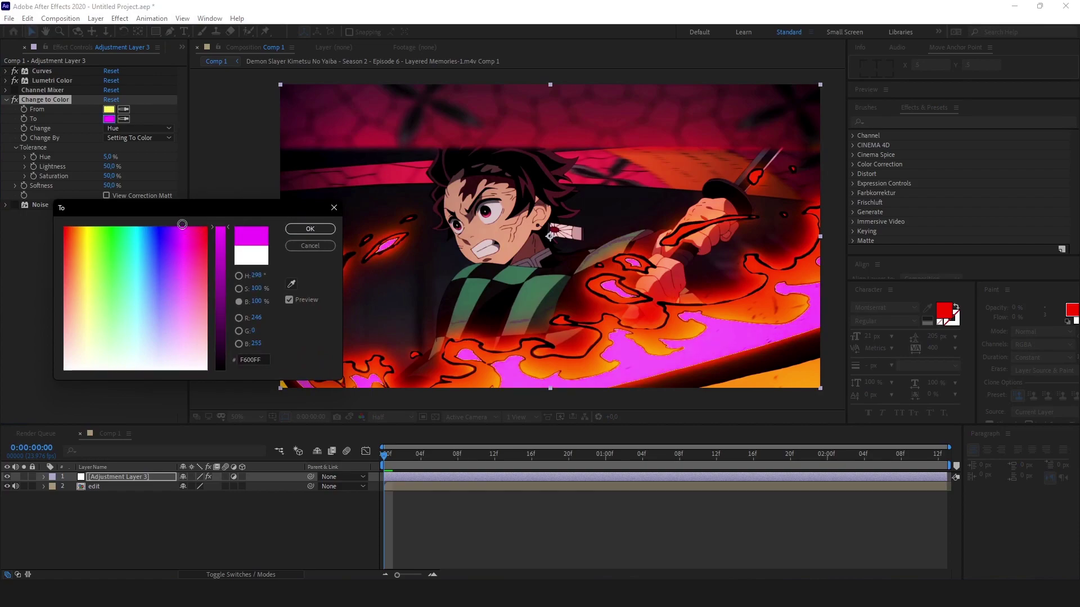
pyautogui.moveTo(183, 225); pyautogui.dragTo(181, 225)
pyautogui.click(298, 229)
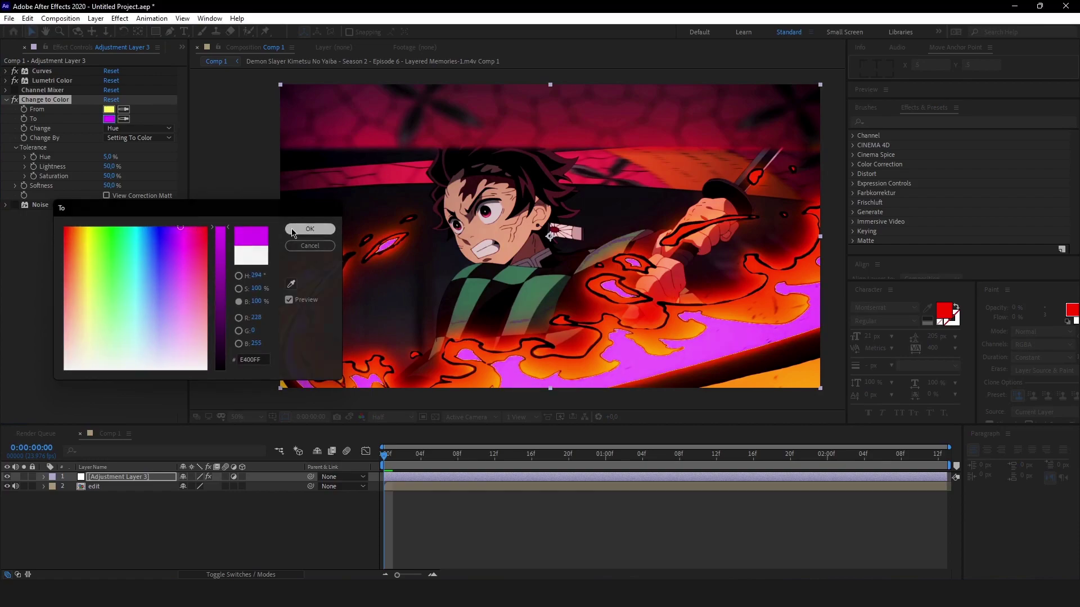
# Widen Hue tolerance to 18.5% and shift the To colour to violet 8A00FF.
pyautogui.moveTo(107, 156); pyautogui.dragTo(123, 156)
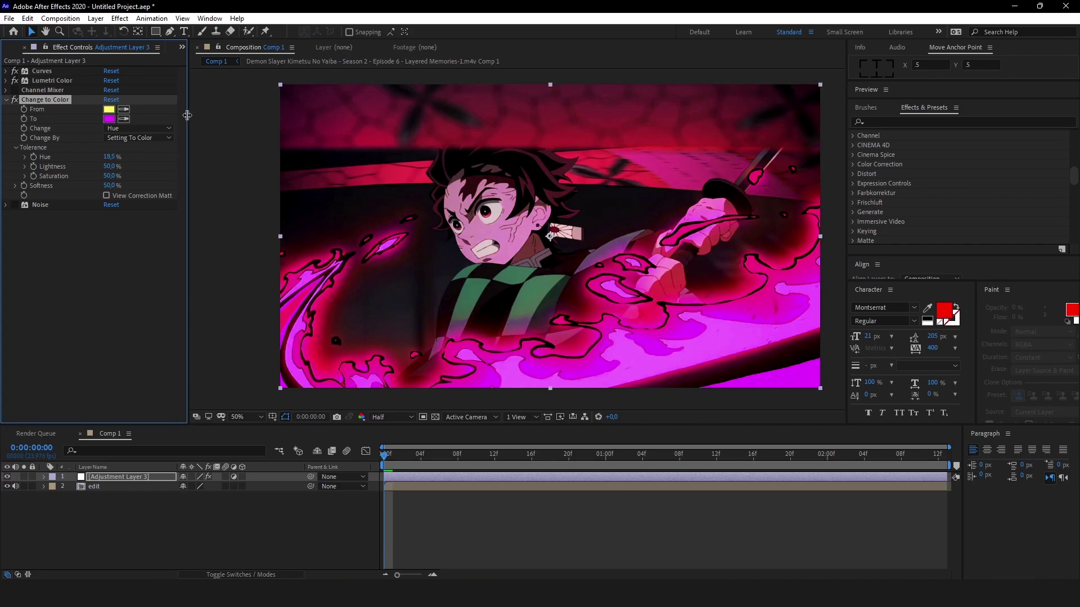
pyautogui.click(109, 119)
pyautogui.moveTo(181, 223); pyautogui.dragTo(172, 224)
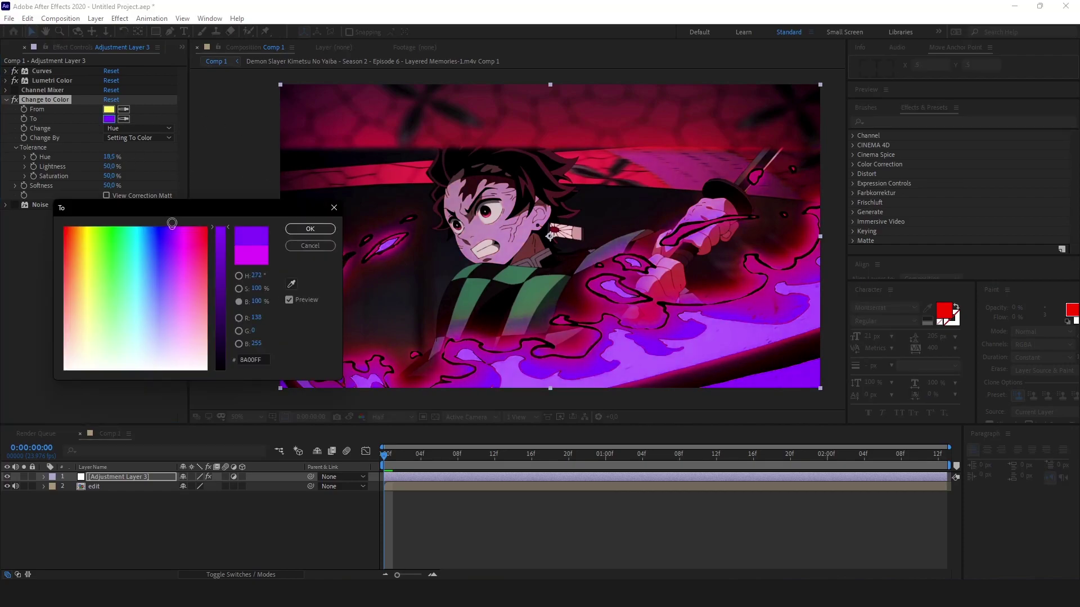
pyautogui.click(310, 229)
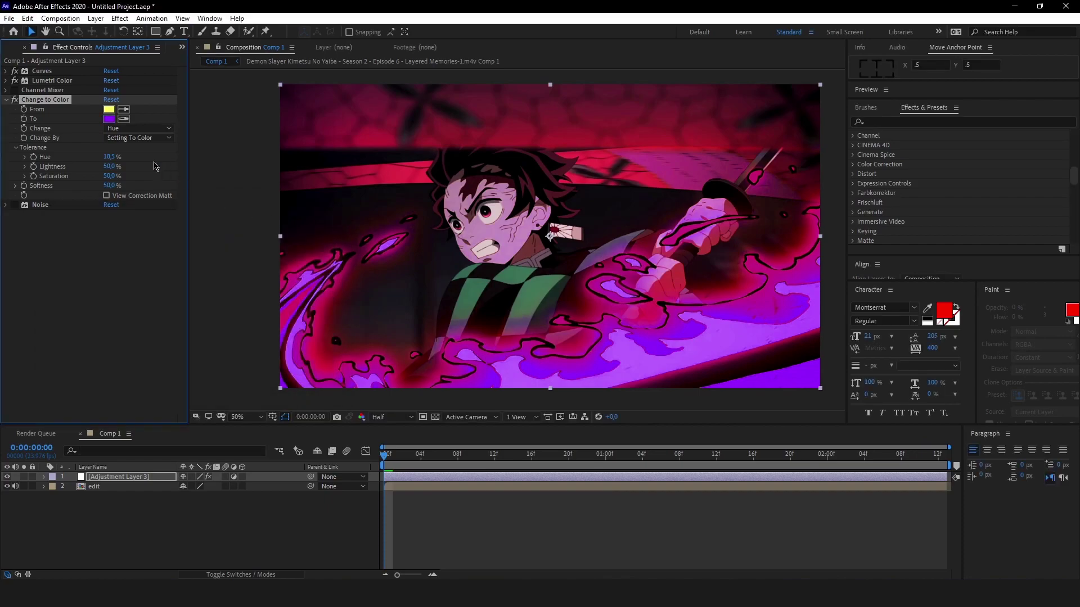
# Expand Channel Mixer, raise Blue-Red to about 11, and compare with the original.
pyautogui.click(5, 91)
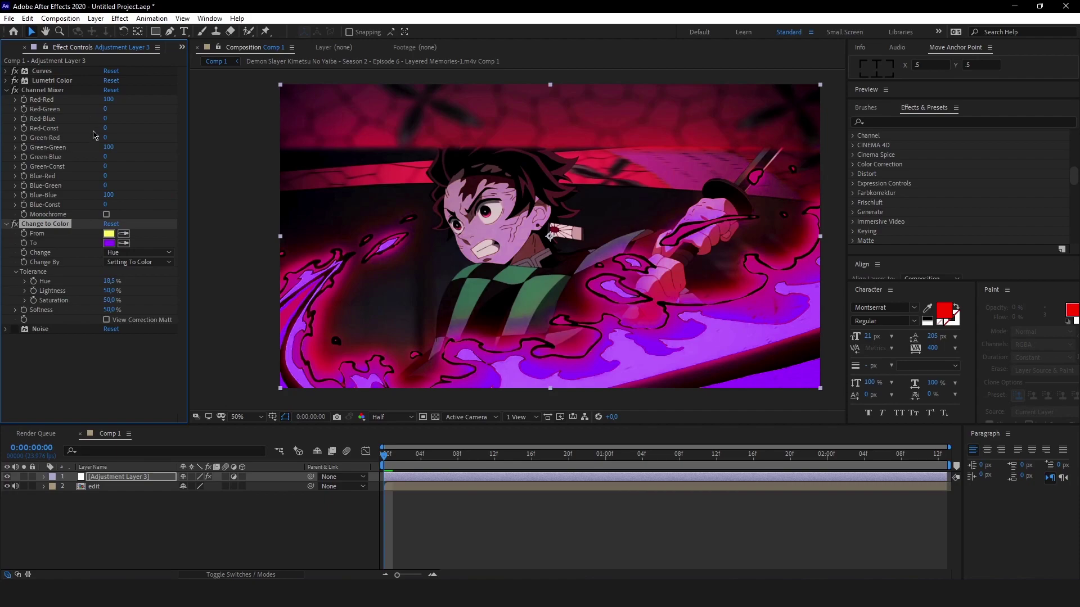
pyautogui.click(72, 157)
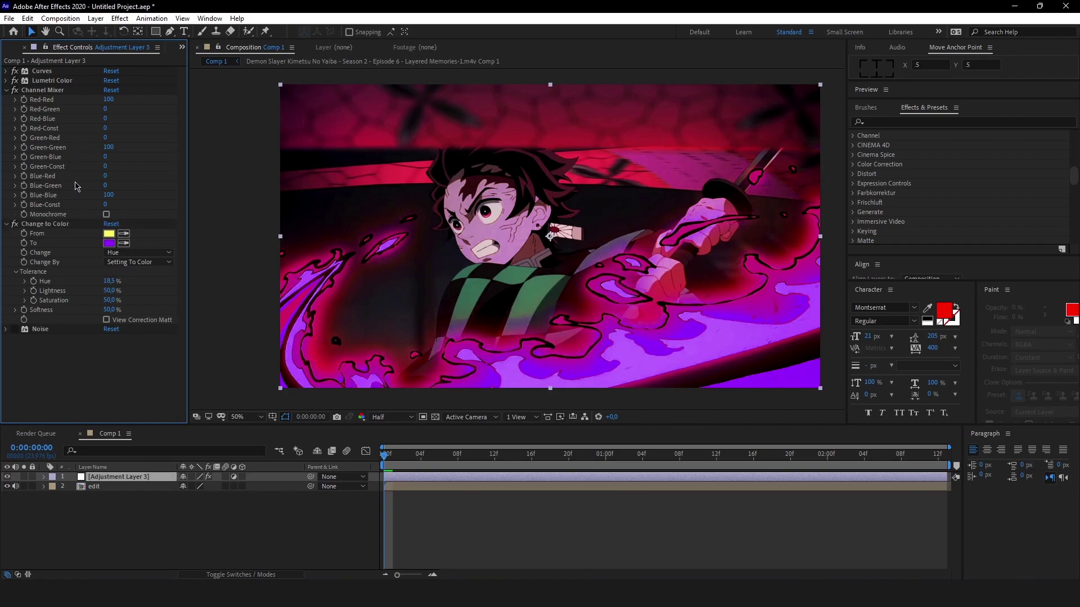
pyautogui.moveTo(105, 176); pyautogui.dragTo(110, 177)
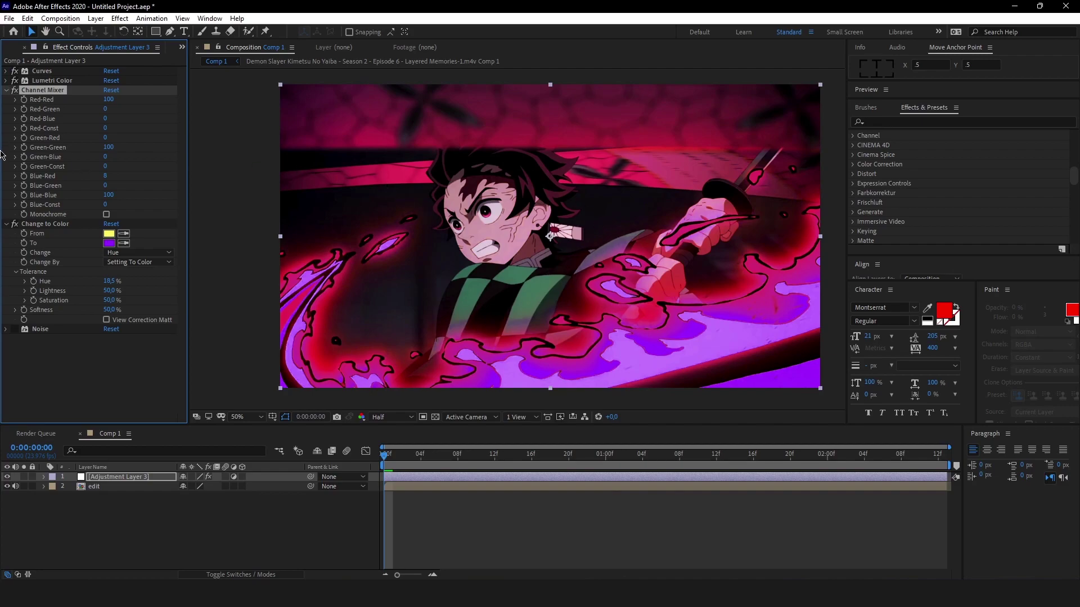
pyautogui.click(7, 477)
pyautogui.click(7, 477)
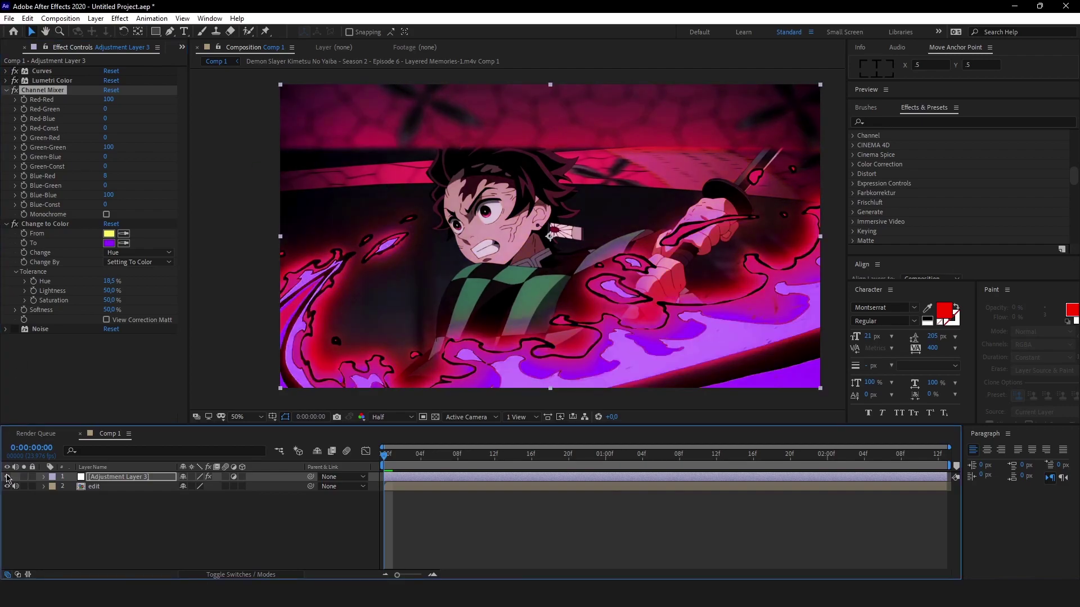
pyautogui.click(7, 477)
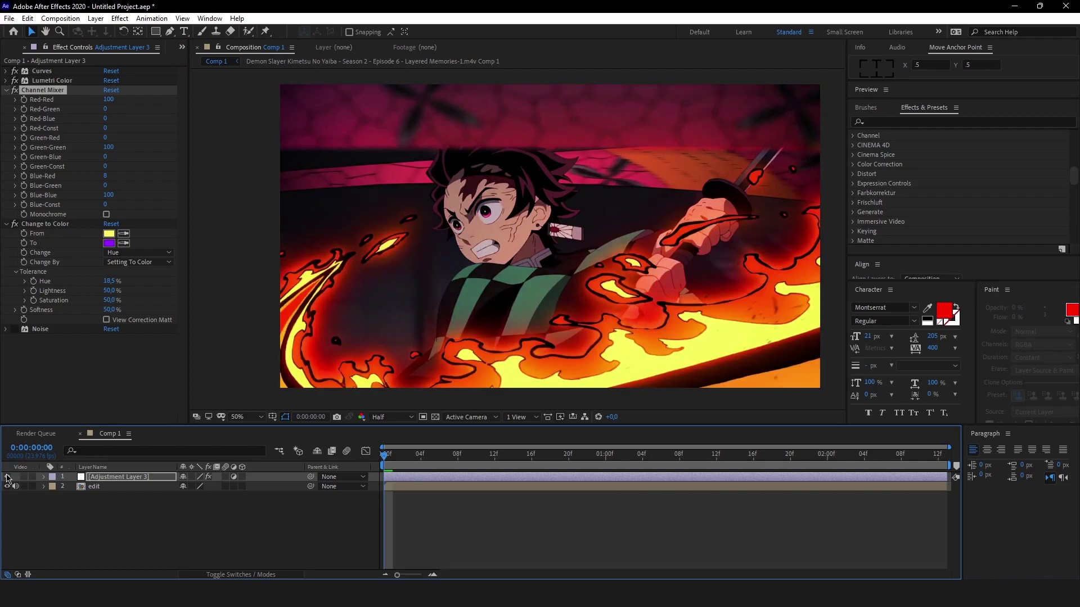
pyautogui.click(7, 477)
# Change the Change to Color target to a brighter purple at hue 281 (AE00FF).
pyautogui.click(109, 242)
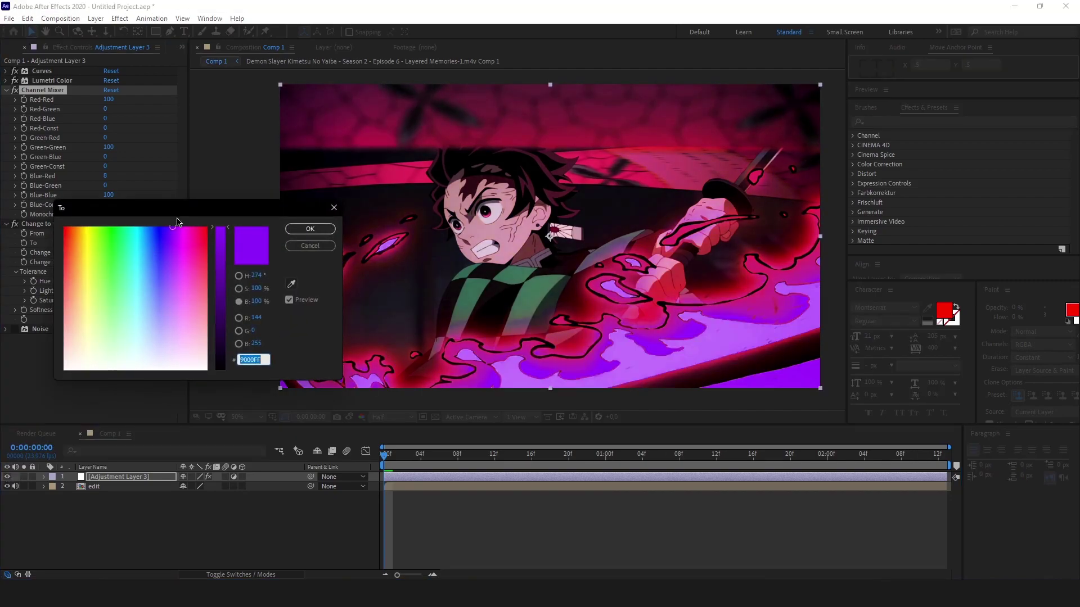
pyautogui.moveTo(141, 235); pyautogui.dragTo(176, 198)
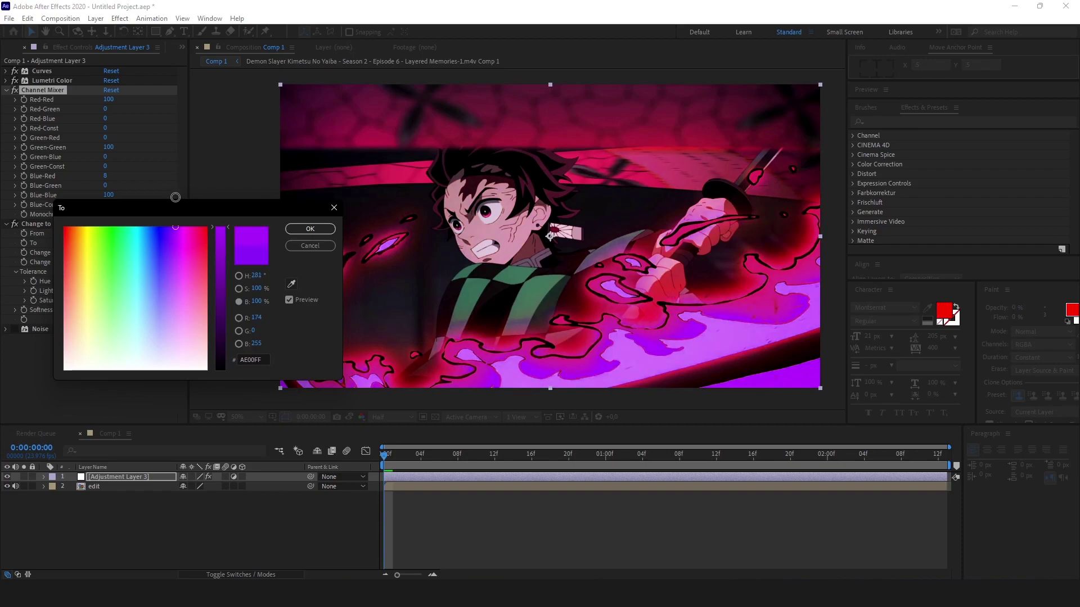
pyautogui.click(307, 229)
# Settle Channel Mixer Blue-Red at 10 and collapse the Change to Color settings.
pyautogui.scroll(-2, 401, 284)
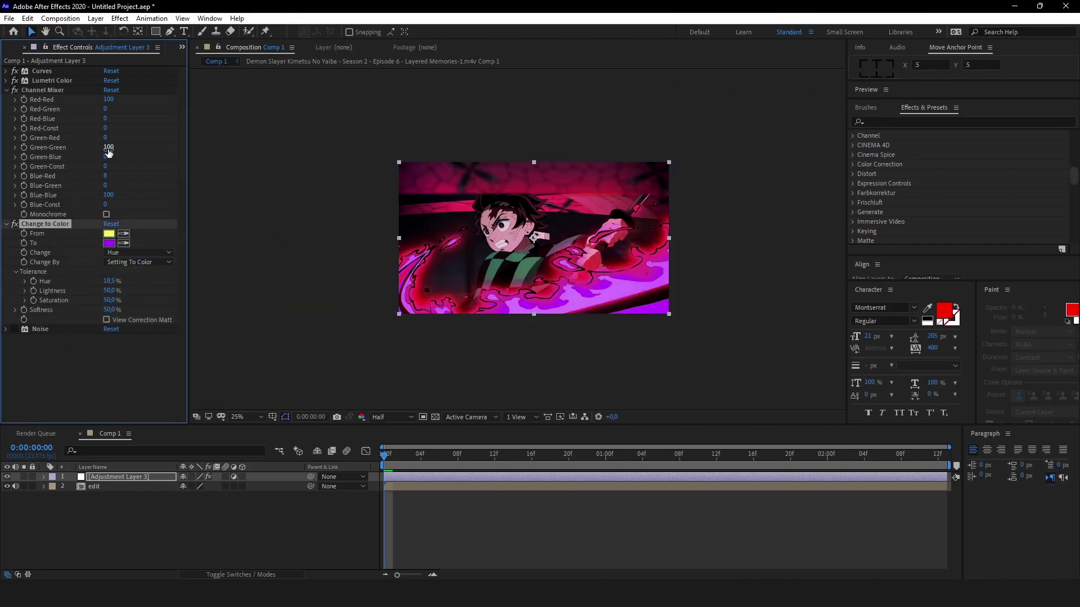
pyautogui.moveTo(106, 180)
pyautogui.mouseDown()
pyautogui.moveTo(137, 175)
pyautogui.moveTo(97, 180)
pyautogui.mouseUp()
pyautogui.rightClick(115, 180)
pyautogui.click(116, 180)
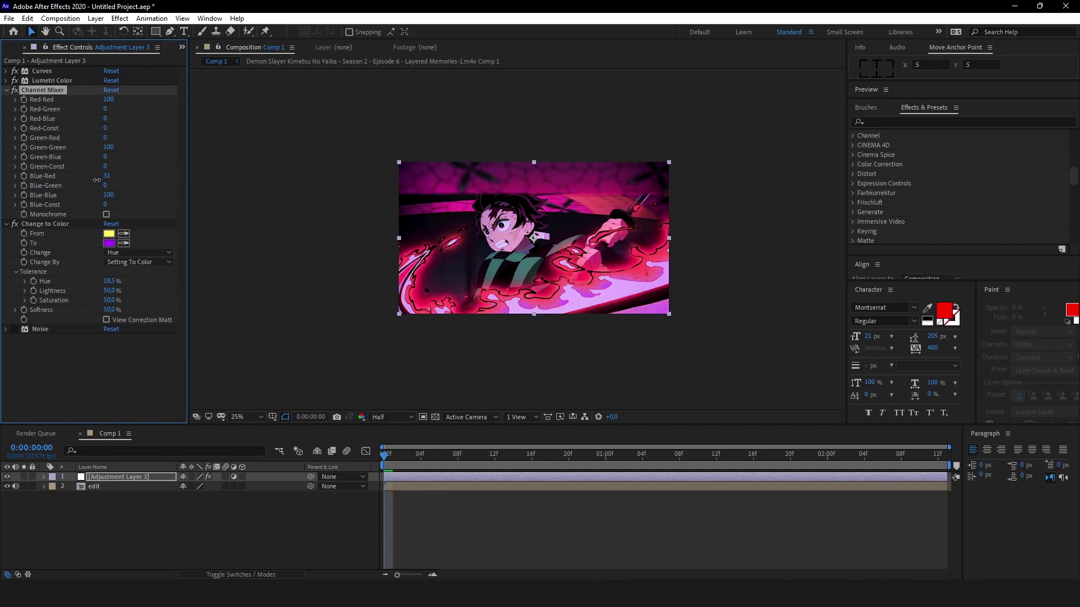
pyautogui.press('.')
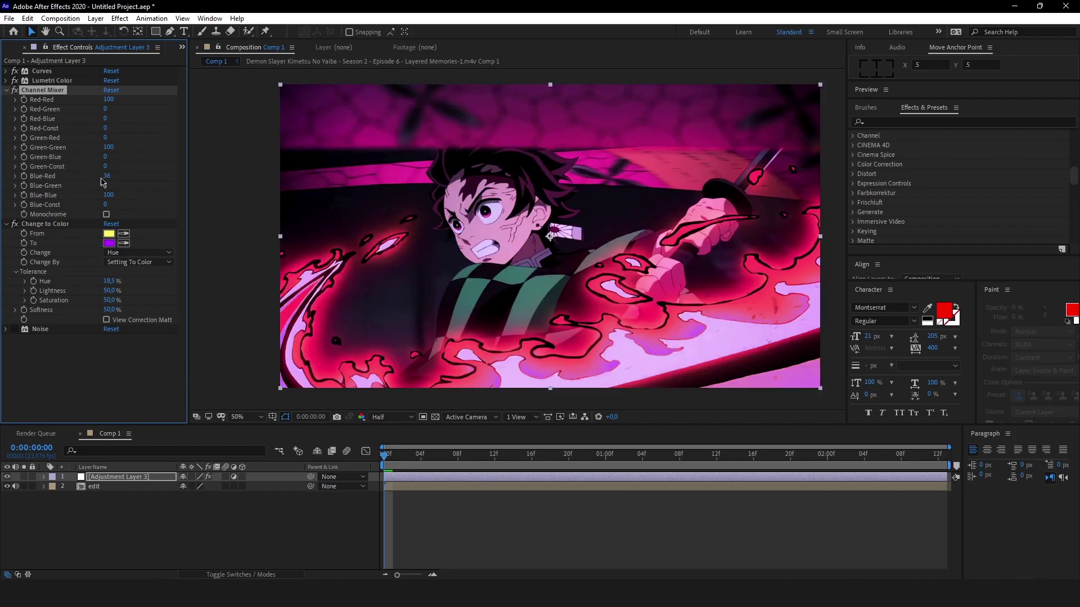
pyautogui.moveTo(102, 179); pyautogui.dragTo(95, 179)
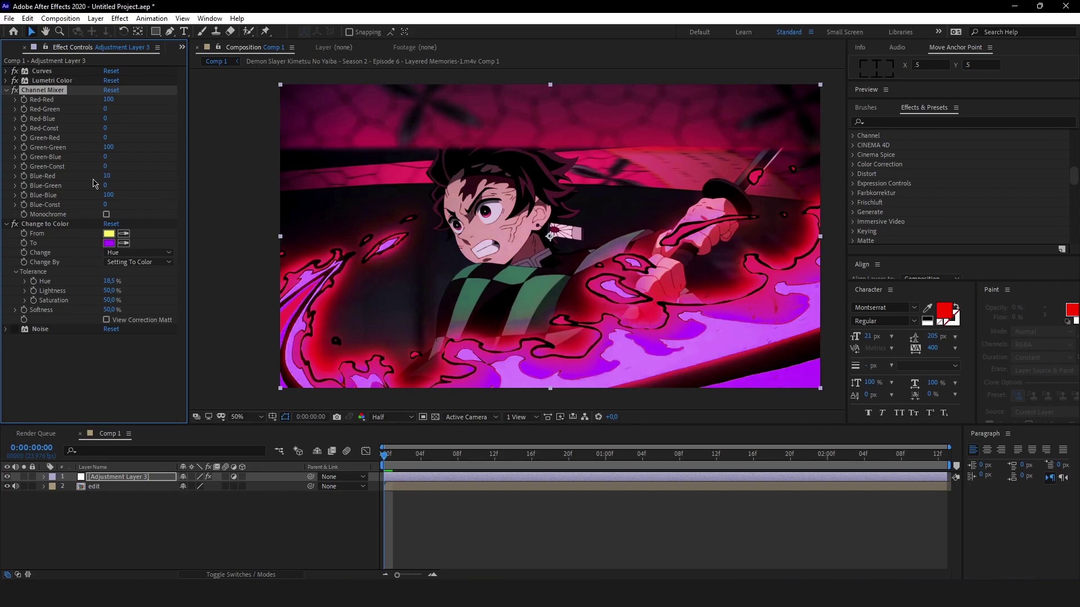
pyautogui.click(71, 363)
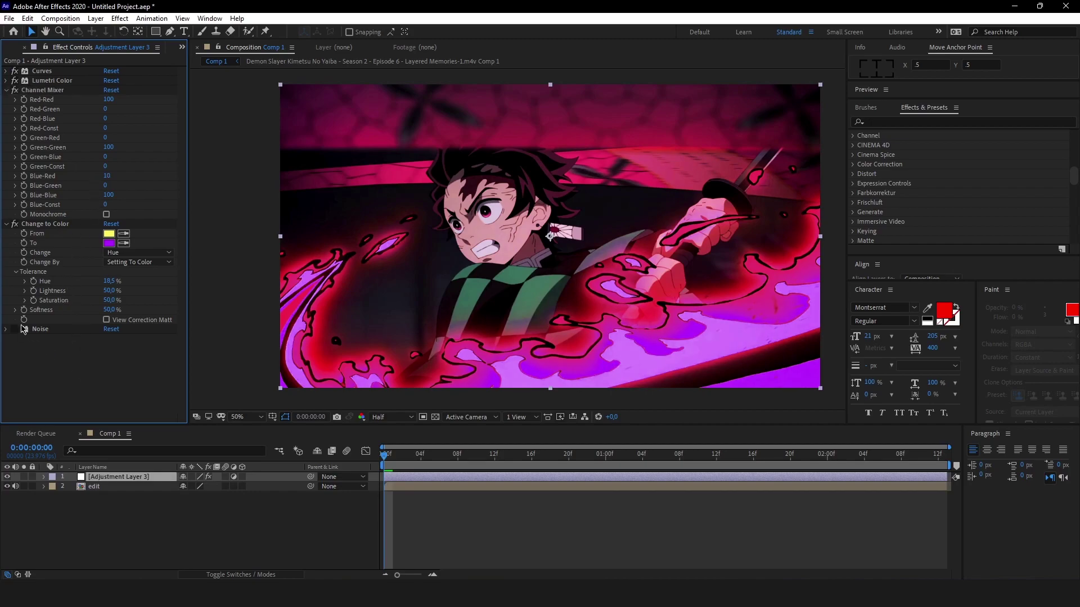
pyautogui.click(6, 224)
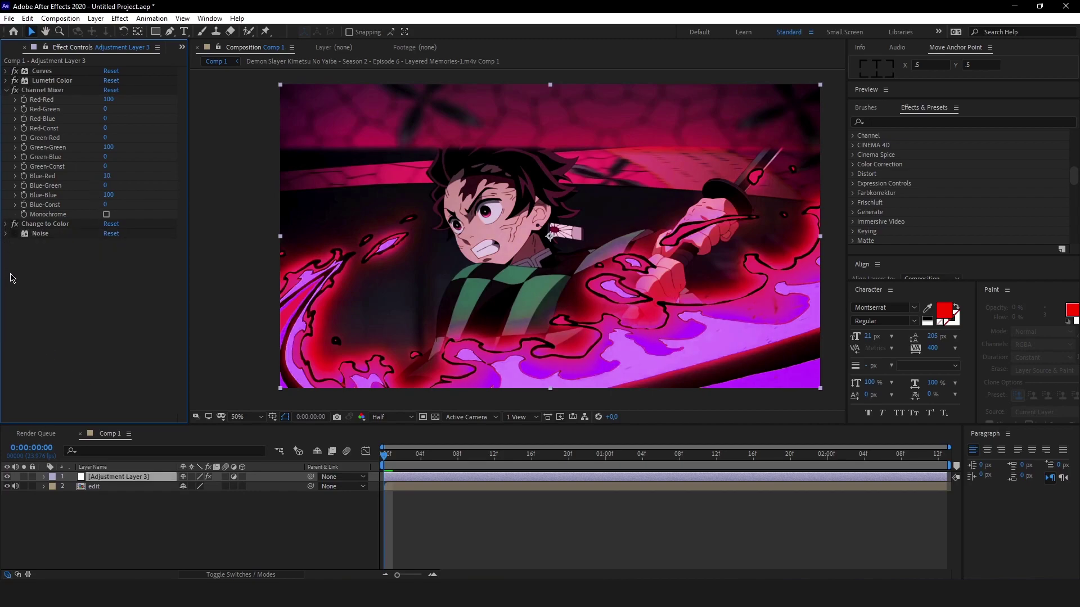
# Set Noise's Amount of Noise to 8%, then collapse Noise and Channel Mixer.
pyautogui.click(6, 235)
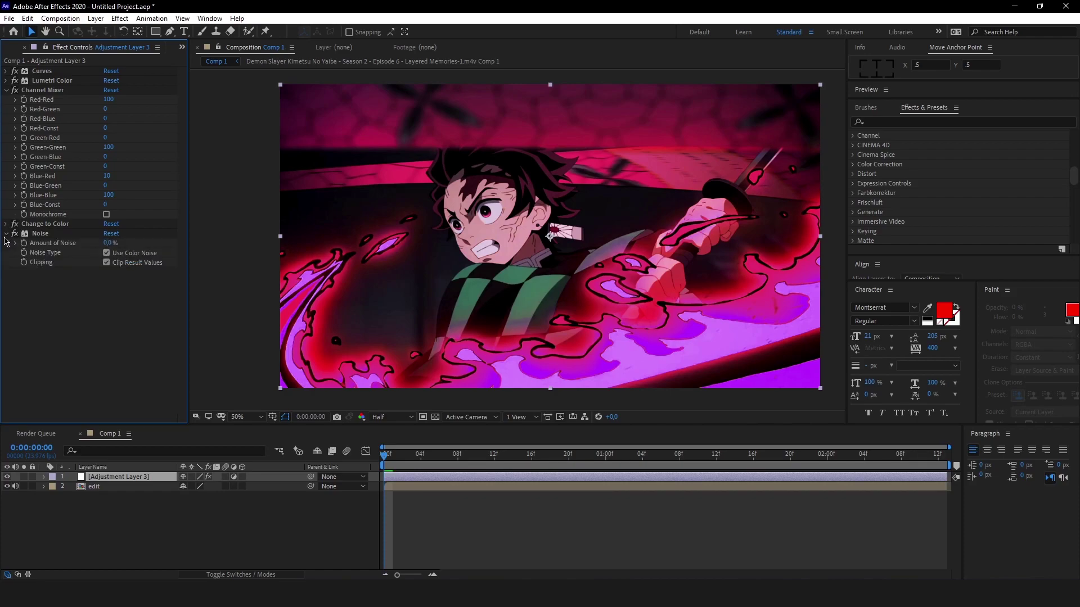
pyautogui.click(116, 243)
pyautogui.press('Return')
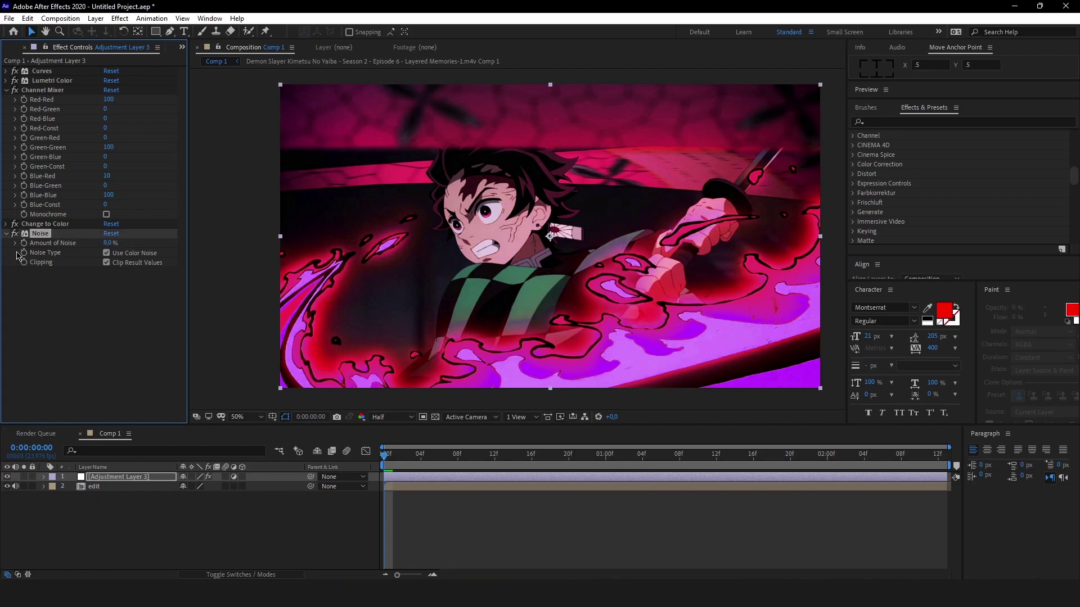
pyautogui.click(6, 234)
pyautogui.click(6, 91)
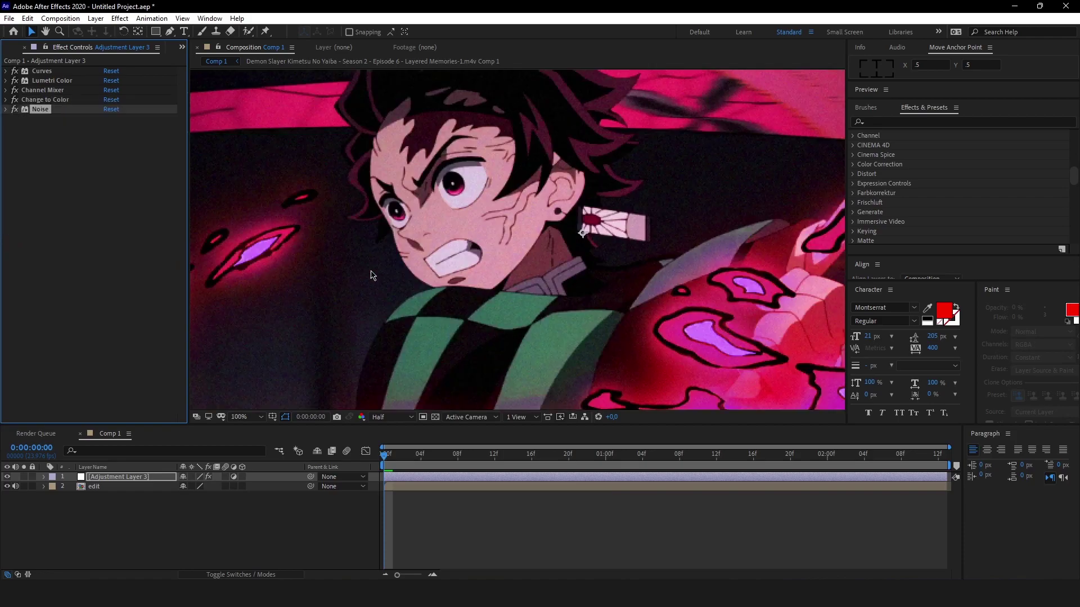
# Toggle the adjustment layer's visibility to compare the pink grade with the original fire.
pyautogui.click(468, 514)
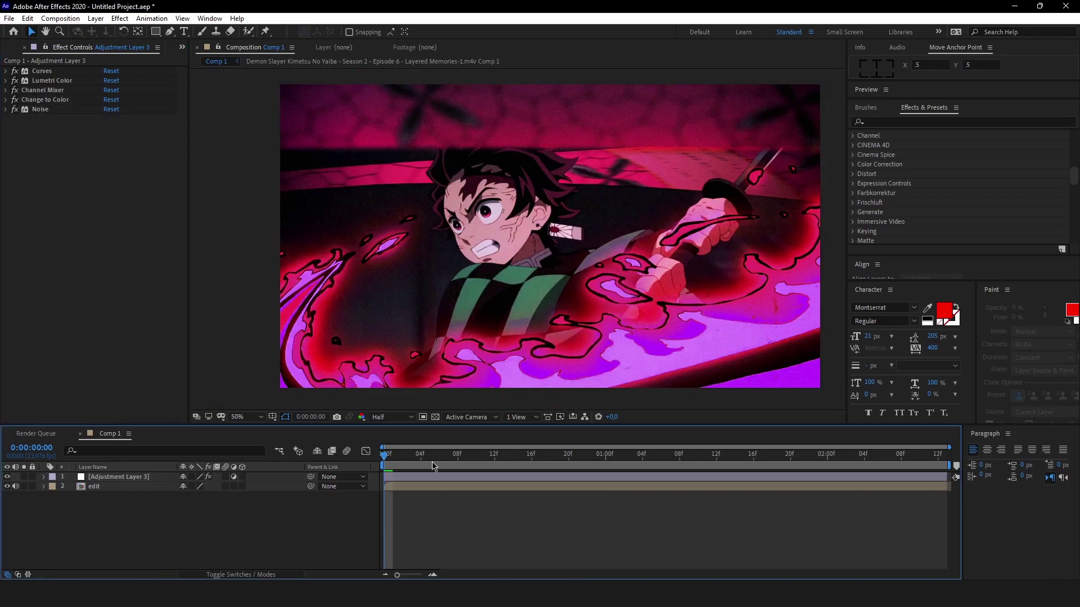
pyautogui.click(7, 477)
pyautogui.click(7, 477)
pyautogui.click(7, 477)
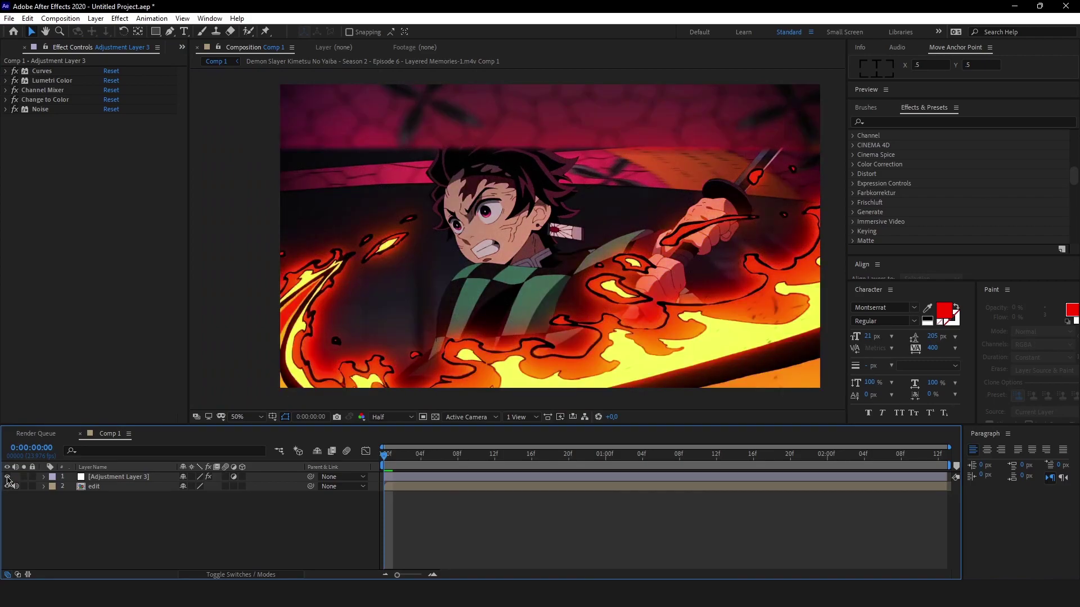
pyautogui.click(8, 477)
pyautogui.scroll(-1, 428, 300)
pyautogui.scroll(1, 440, 297)
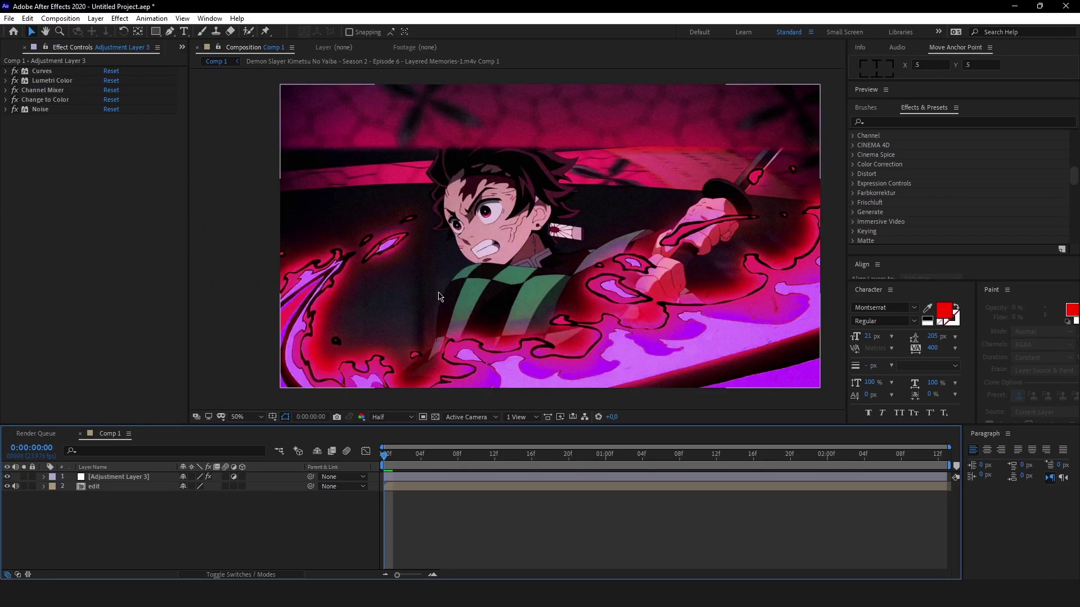
# Scrub the timeline to the shot change around frame 17 and select the adjustment layer.
pyautogui.click(450, 456)
pyautogui.click(482, 457)
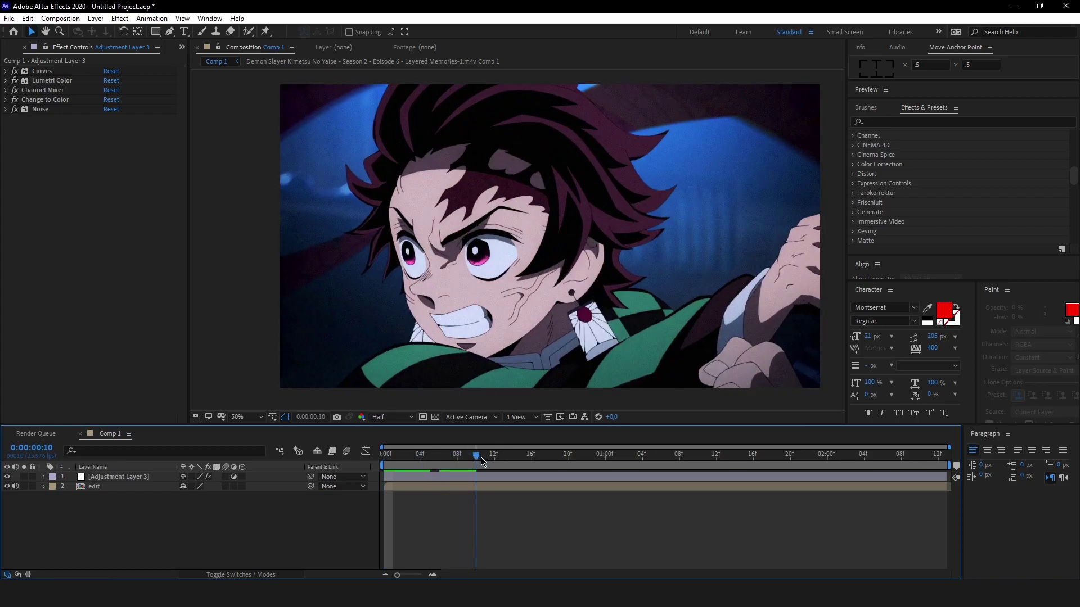
pyautogui.moveTo(482, 460); pyautogui.dragTo(529, 465)
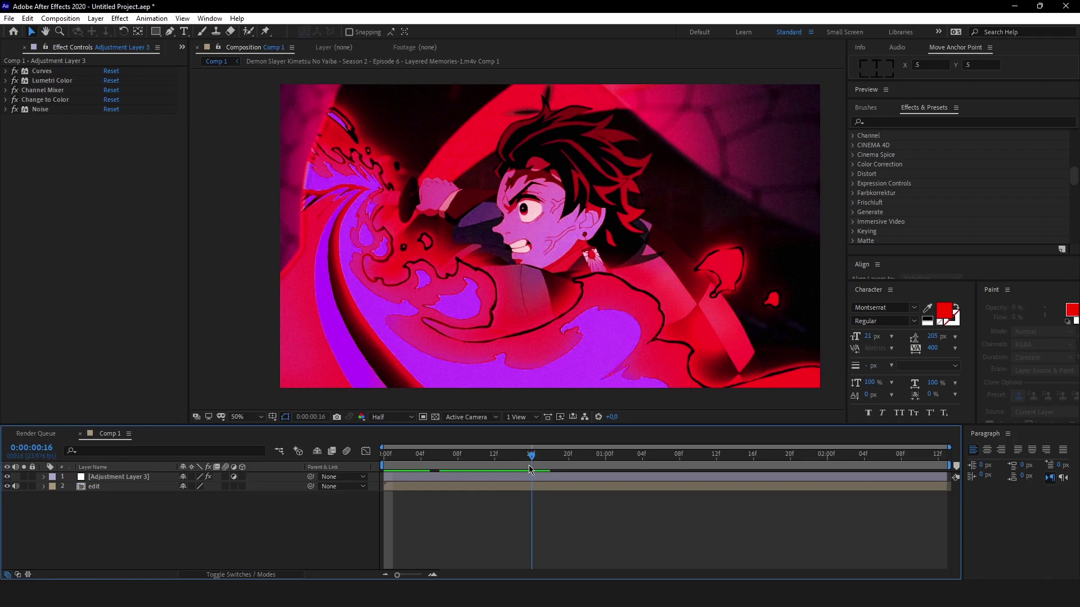
pyautogui.click(545, 478)
# Split the adjustment layer at the current frame and select the later piece in the second shot.
pyautogui.hotkey('ctrl', 'shift', 'd')
pyautogui.click(541, 461)
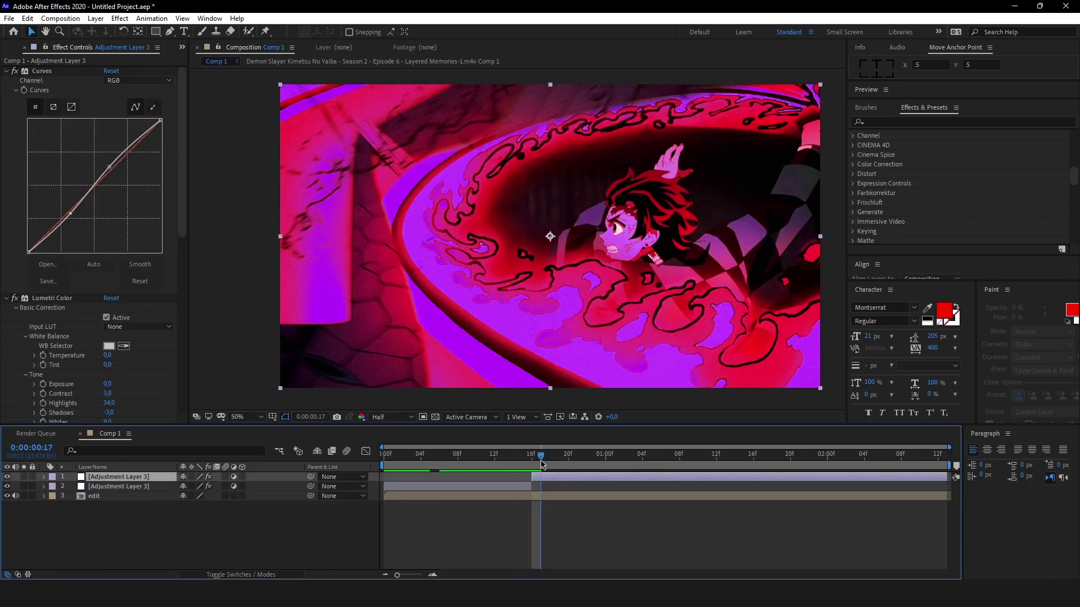
pyautogui.moveTo(541, 462); pyautogui.dragTo(570, 458)
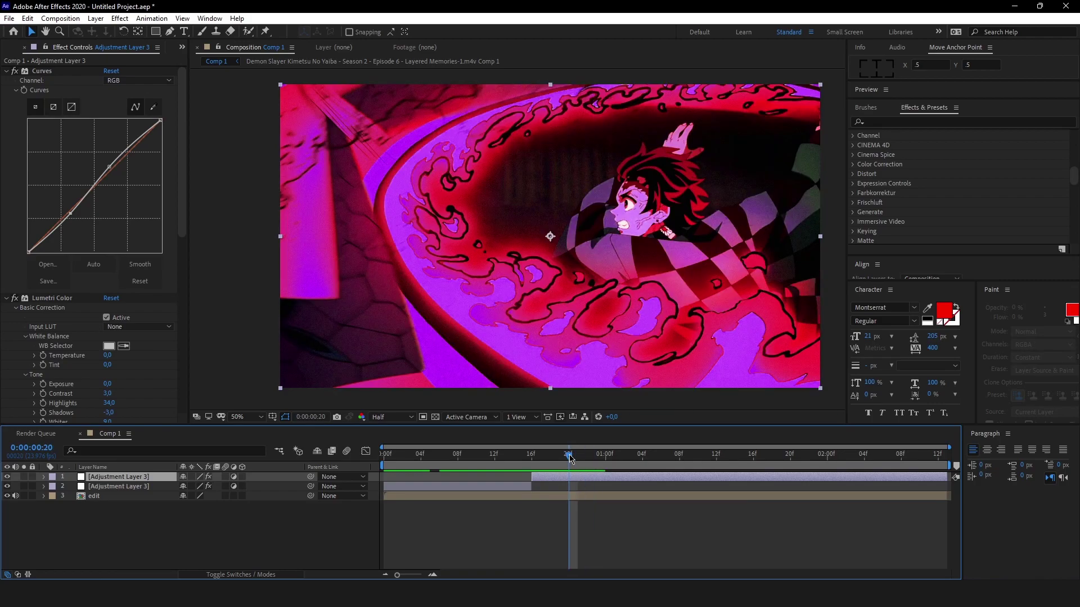
pyautogui.click(6, 70)
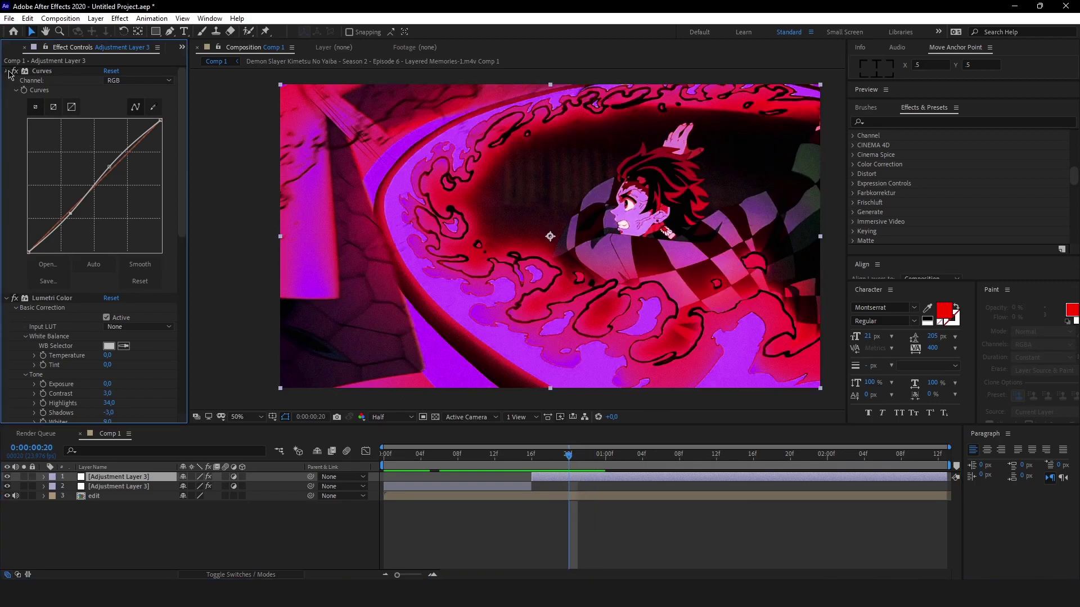
pyautogui.click(6, 80)
pyautogui.click(6, 90)
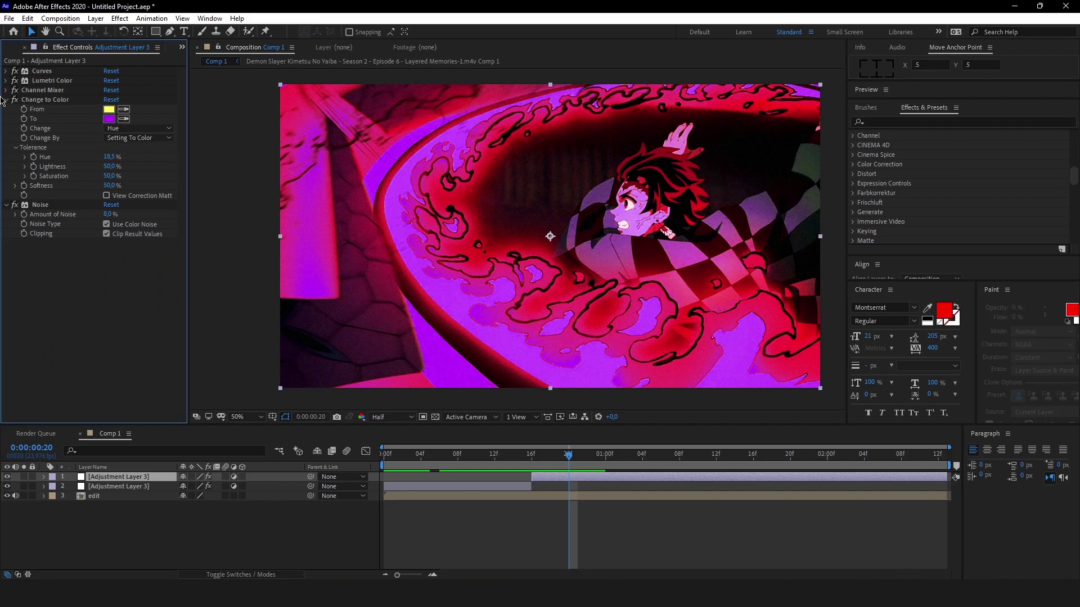
# Sample the flame colour as Change to Color's From colour.
pyautogui.click(124, 109)
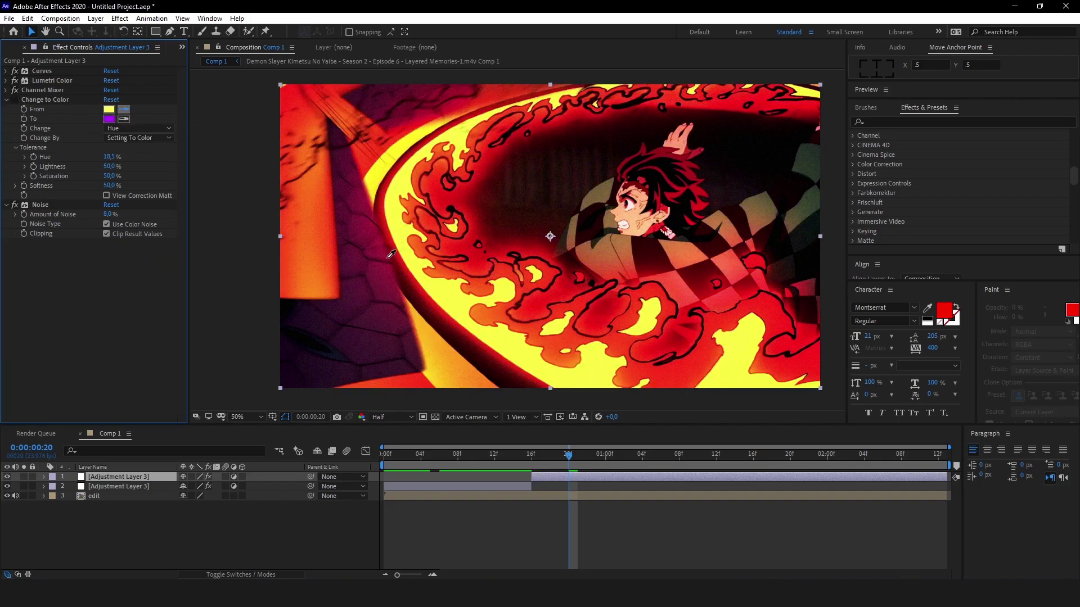
pyautogui.click(396, 211)
pyautogui.click(6, 100)
# Raise Channel Mixer Blue-Red to 42 for pink-magenta fire, checking at frame 14.
pyautogui.click(7, 90)
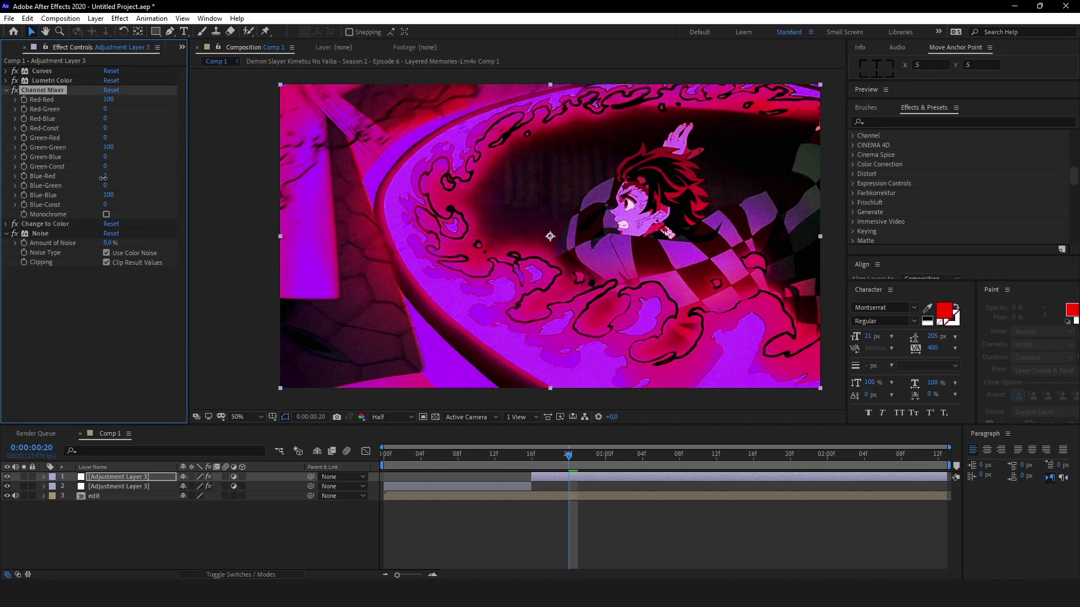
pyautogui.moveTo(104, 177)
pyautogui.mouseDown()
pyautogui.moveTo(129, 174)
pyautogui.moveTo(115, 177)
pyautogui.mouseUp()
pyautogui.scroll(-2, 449, 366)
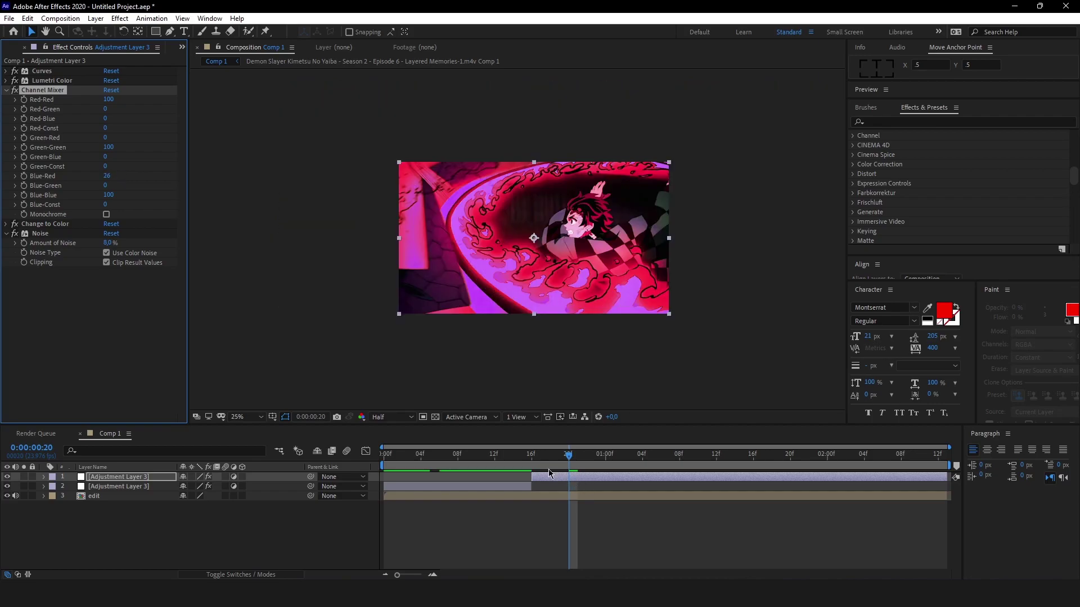
pyautogui.moveTo(568, 456)
pyautogui.mouseDown()
pyautogui.moveTo(504, 457)
pyautogui.moveTo(550, 457)
pyautogui.mouseUp()
pyautogui.press('.')
pyautogui.moveTo(109, 176); pyautogui.dragTo(115, 176)
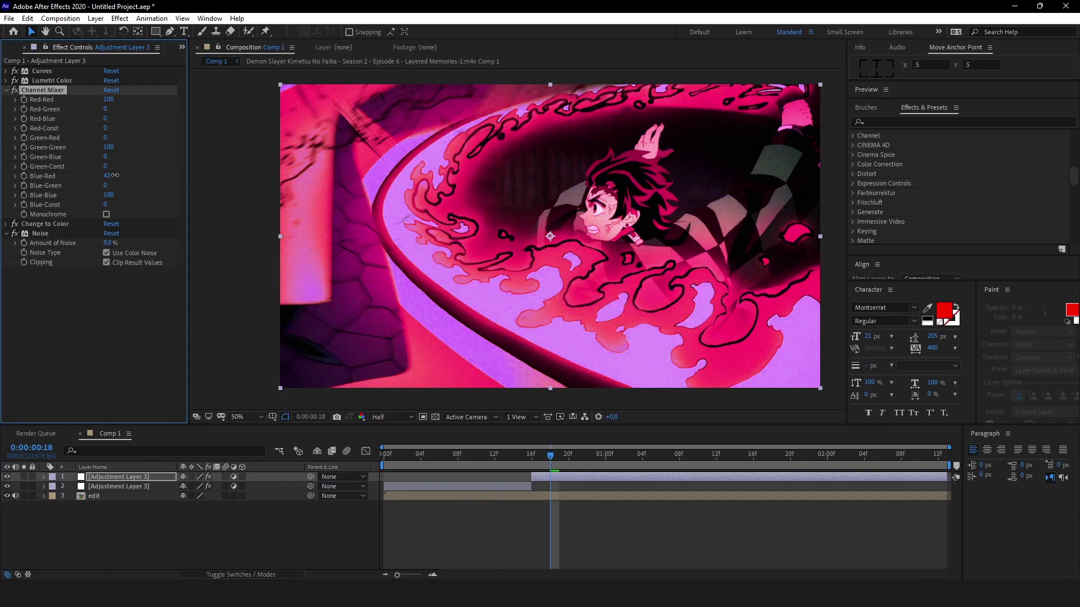
# Compare the grade on and off, then play the clip from the start.
pyautogui.click(7, 477)
pyautogui.click(6, 477)
pyautogui.press(',')
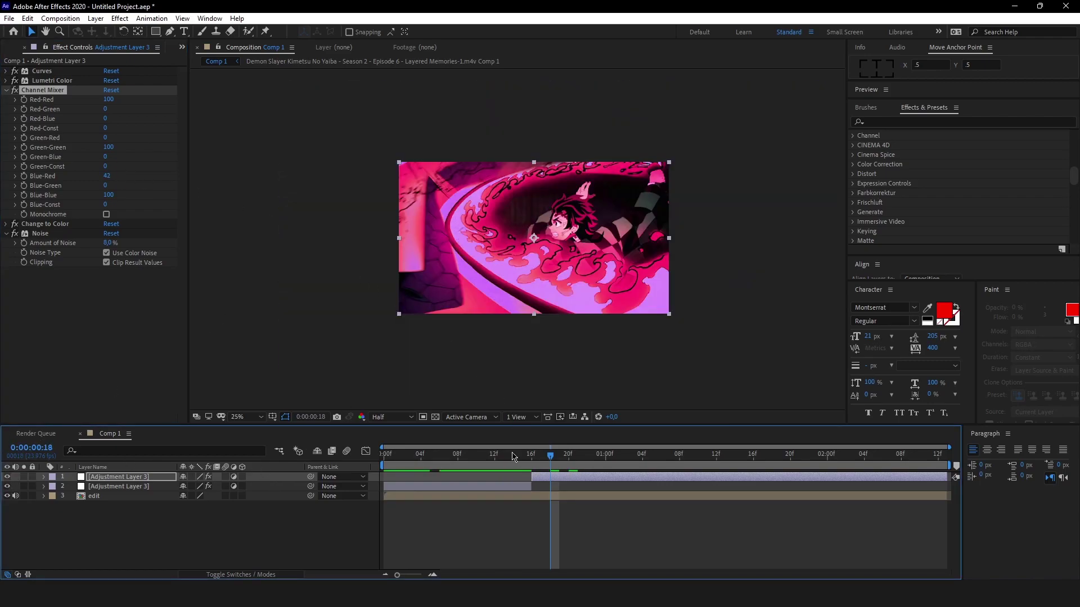
pyautogui.press('Home')
pyautogui.press('space')
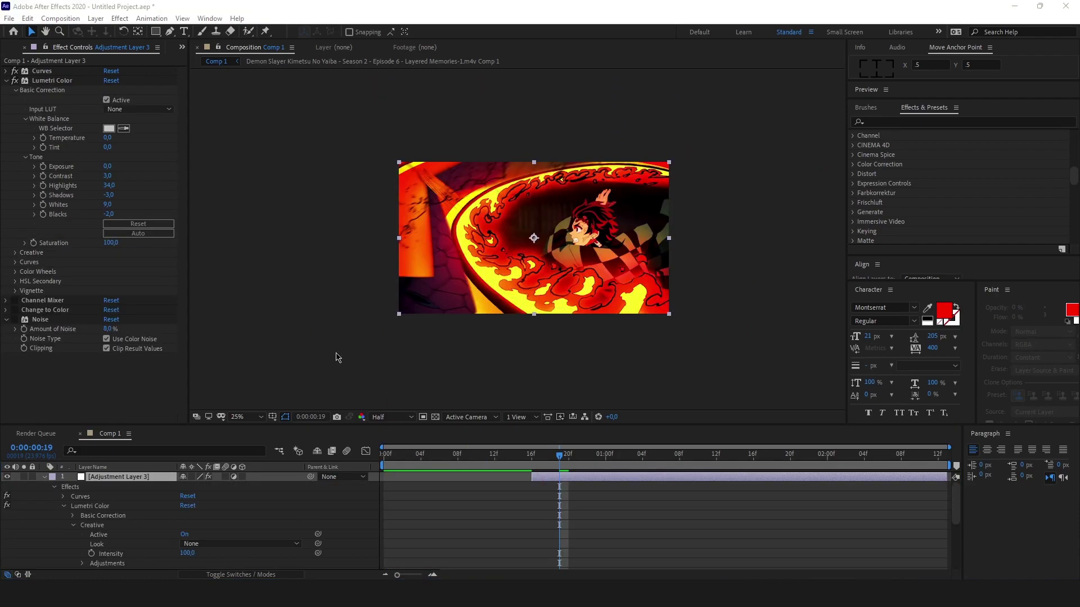
# Shape the Lumetri RGB curve into a contrast S-curve, lifting highlights and lowering shadows.
pyautogui.click(129, 359)
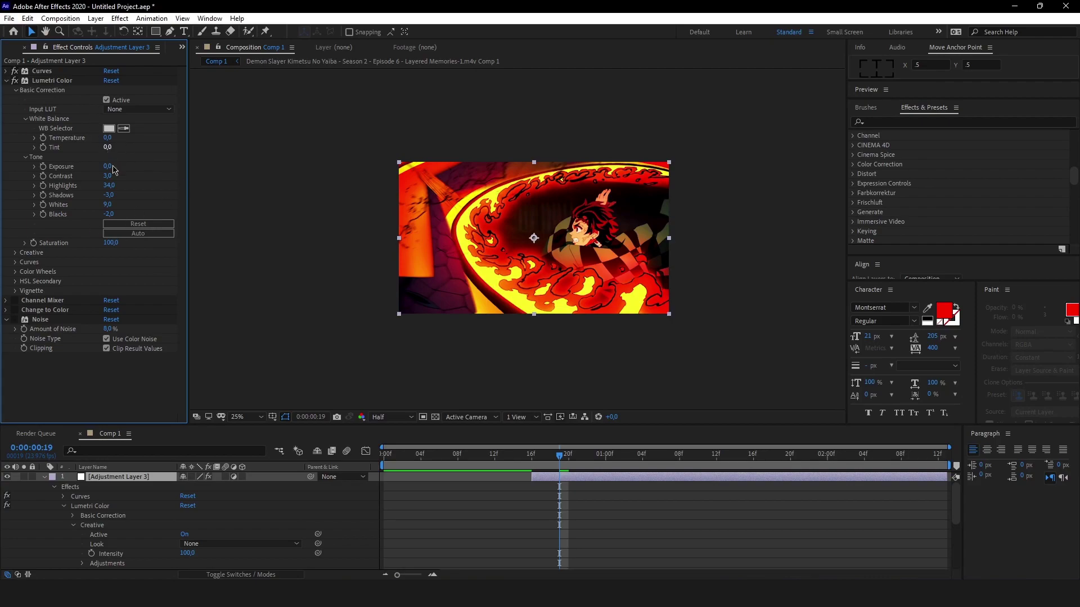
pyautogui.click(15, 262)
pyautogui.click(21, 217)
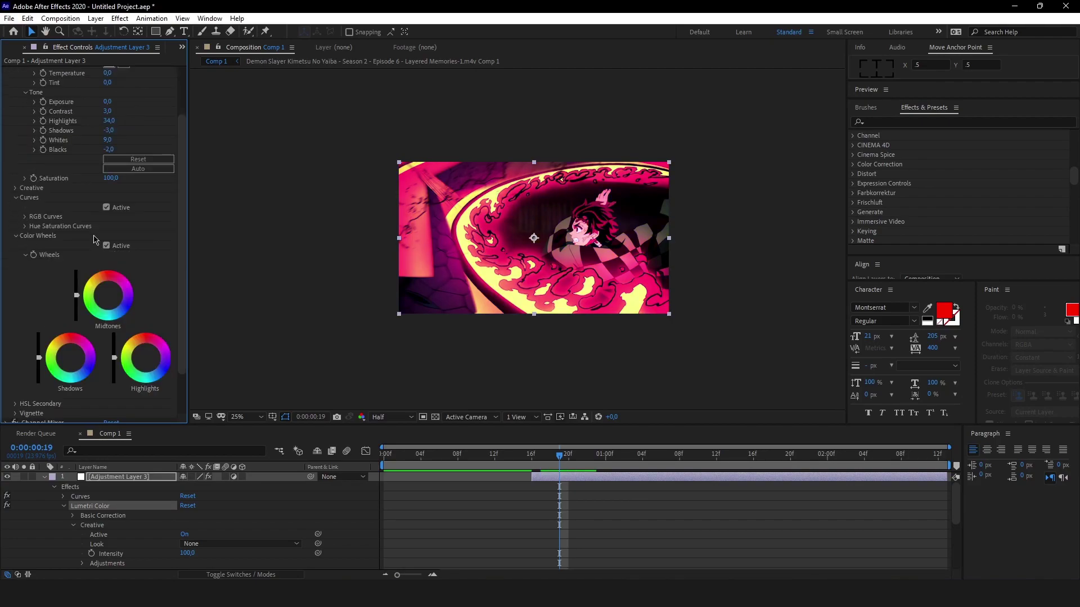
pyautogui.click(26, 218)
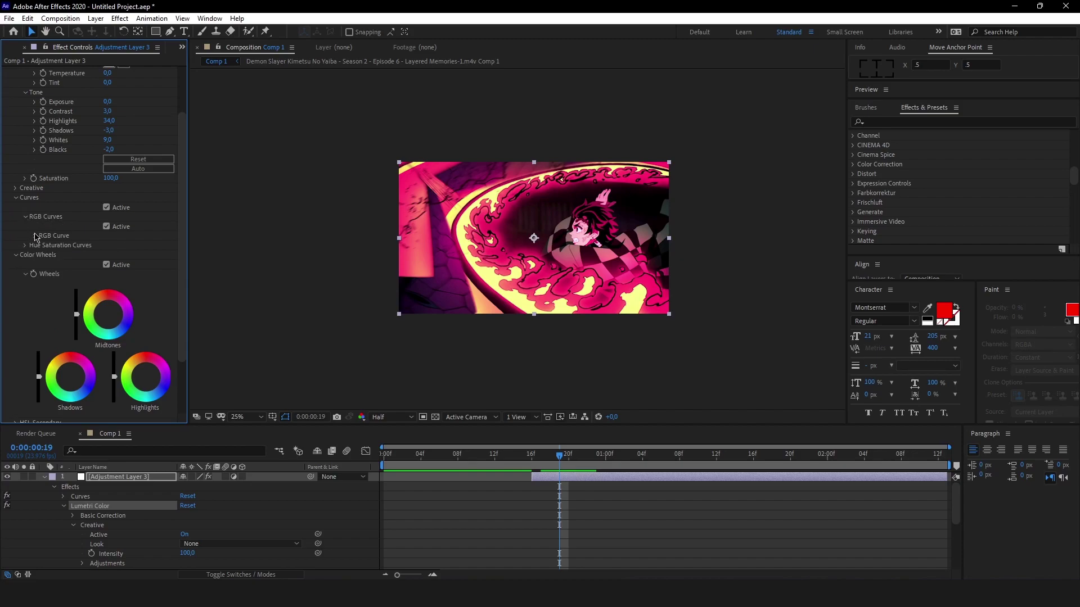
pyautogui.click(35, 237)
pyautogui.scroll(-3, 22, 260)
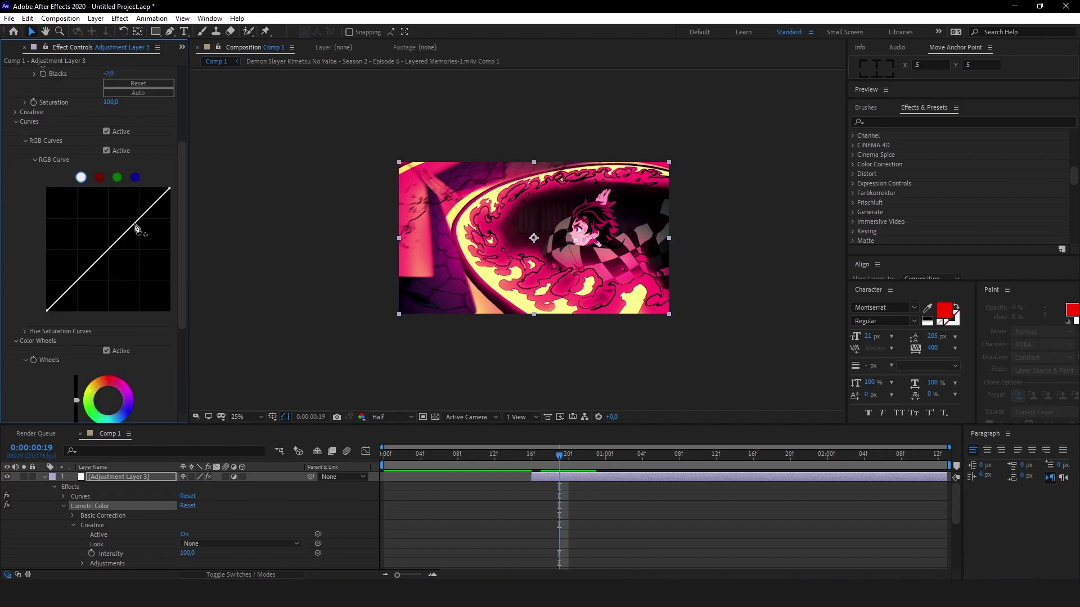
pyautogui.moveTo(135, 232); pyautogui.dragTo(125, 225)
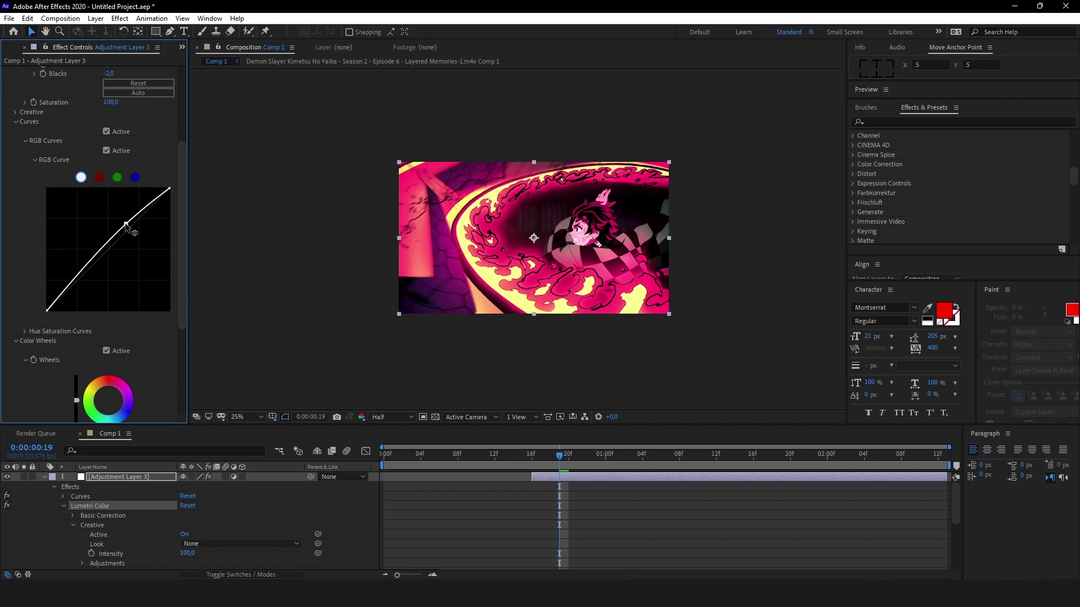
pyautogui.moveTo(88, 273)
pyautogui.mouseDown()
pyautogui.moveTo(100, 282)
pyautogui.moveTo(89, 274)
pyautogui.mouseUp()
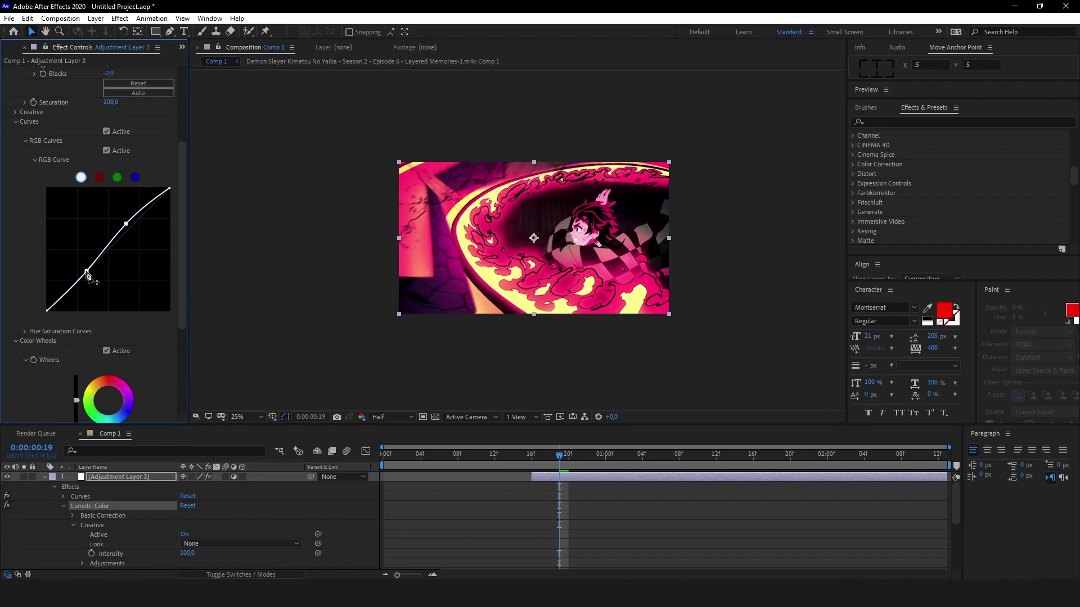
pyautogui.scroll(2, 576, 254)
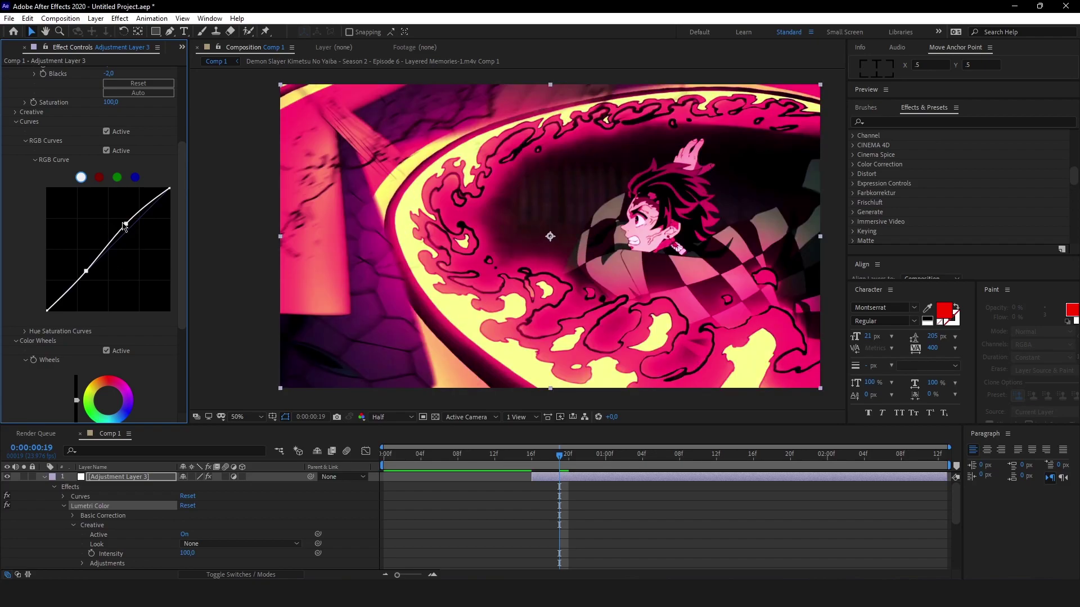
pyautogui.moveTo(127, 224)
pyautogui.mouseDown()
pyautogui.moveTo(150, 259)
pyautogui.moveTo(124, 227)
pyautogui.moveTo(132, 231)
pyautogui.mouseUp()
# Pull the red channel curve down in the shadows.
pyautogui.click(99, 178)
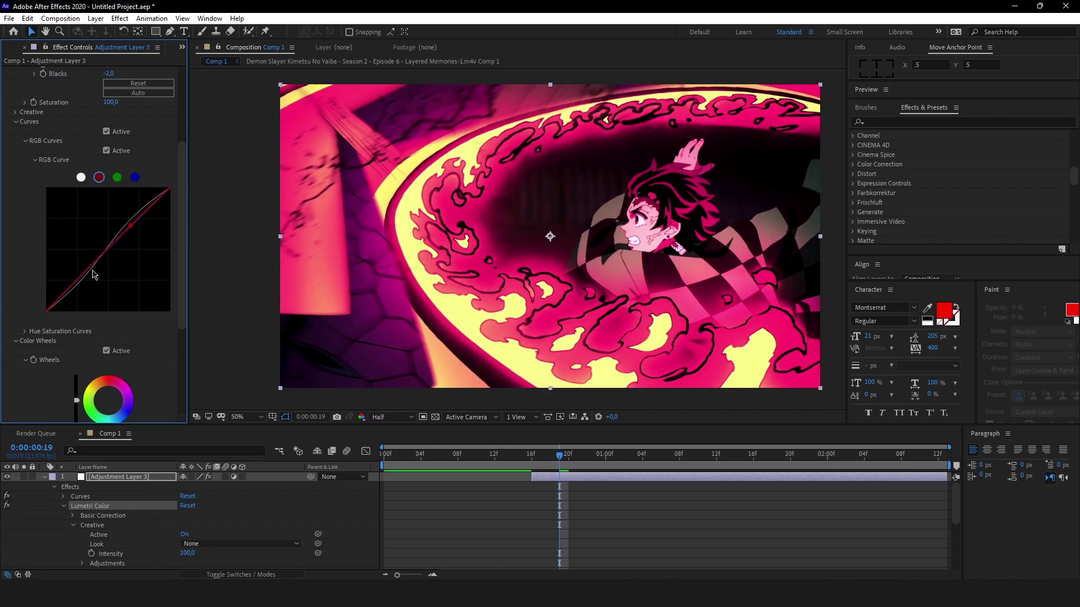
pyautogui.moveTo(87, 276); pyautogui.dragTo(95, 287)
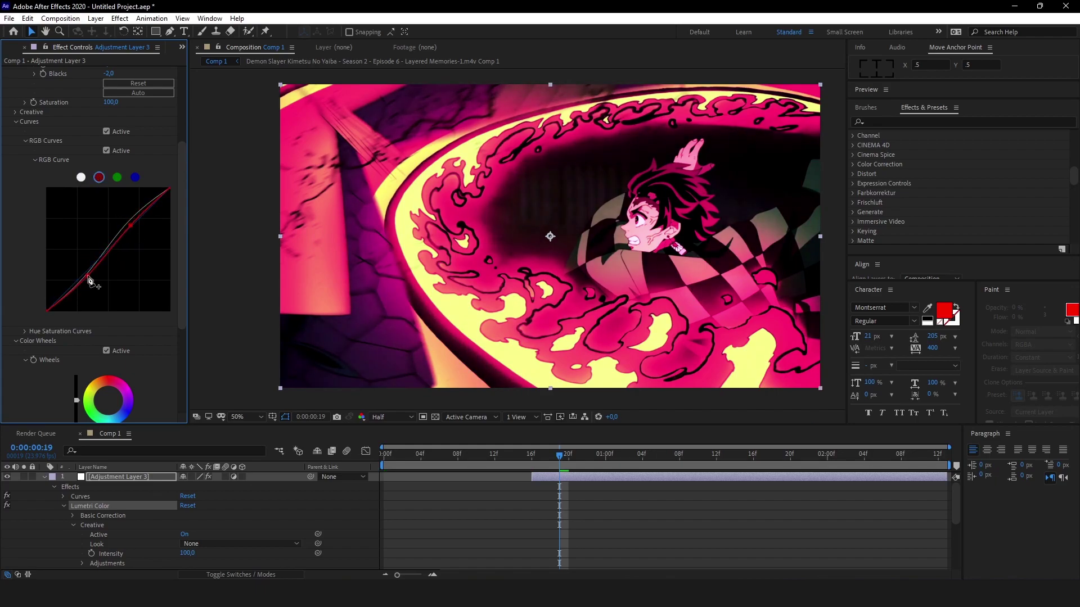
pyautogui.press(',')
pyautogui.click(16, 122)
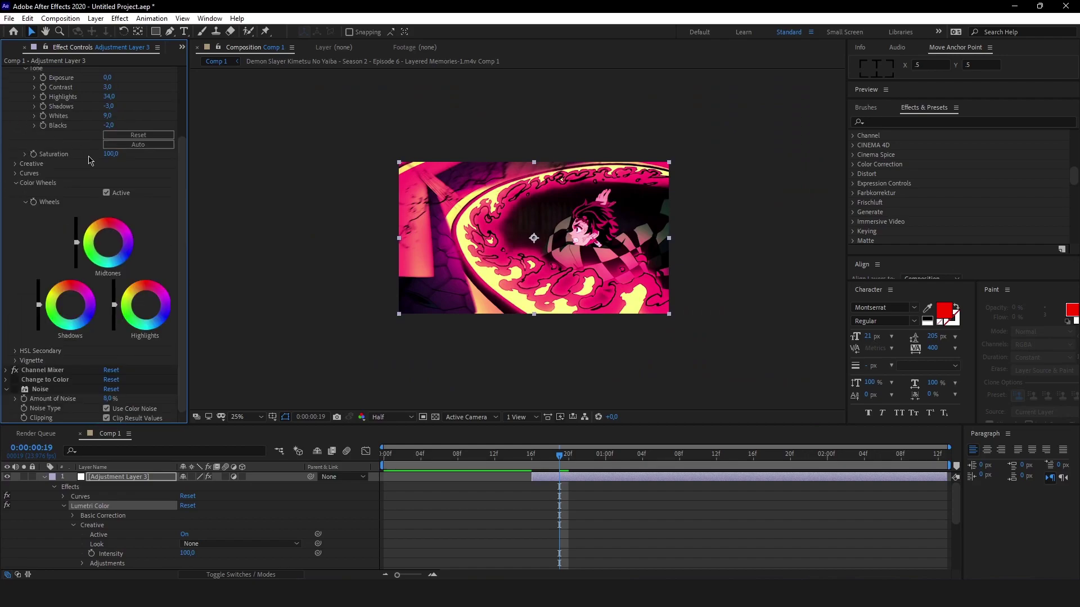
# Set the Lumetri Vignette Amount to -0.7, compare it, and leave it switched off.
pyautogui.click(17, 360)
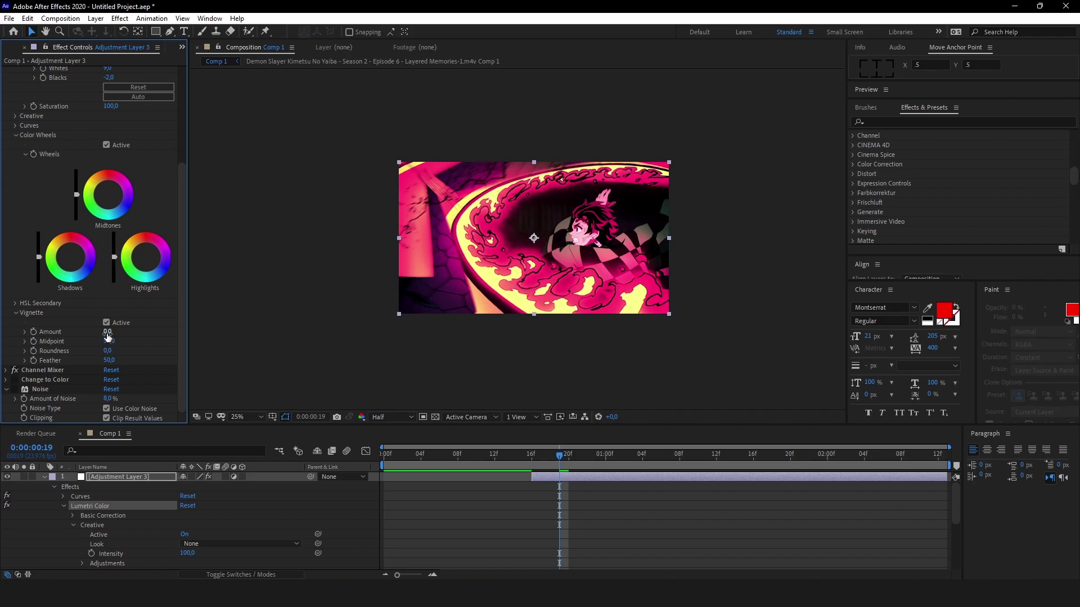
pyautogui.moveTo(107, 336); pyautogui.dragTo(90, 336)
pyautogui.press('.')
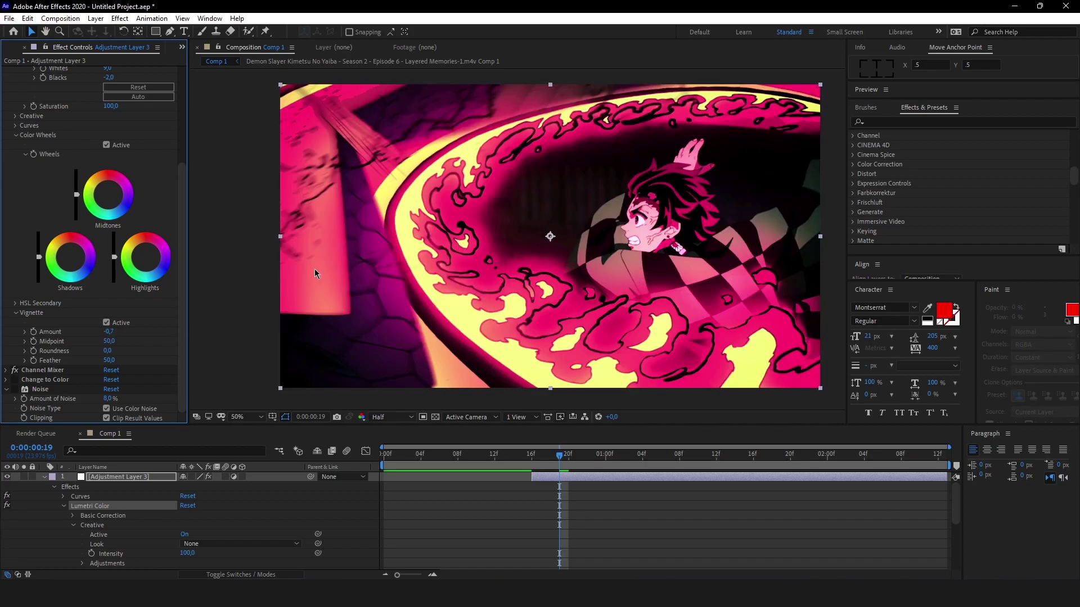
pyautogui.click(107, 323)
pyautogui.click(106, 323)
pyautogui.click(17, 314)
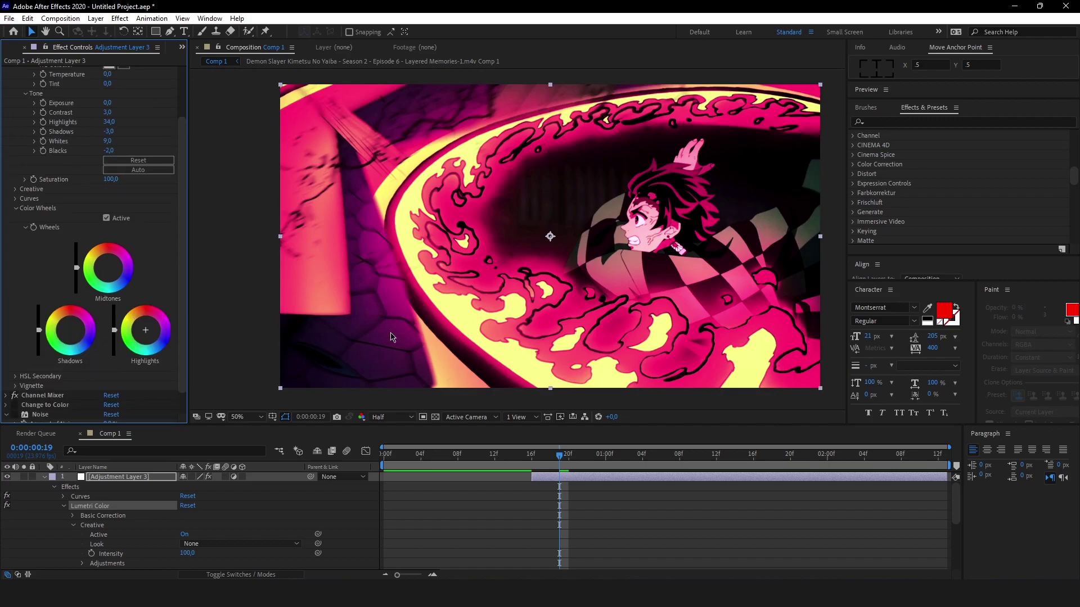